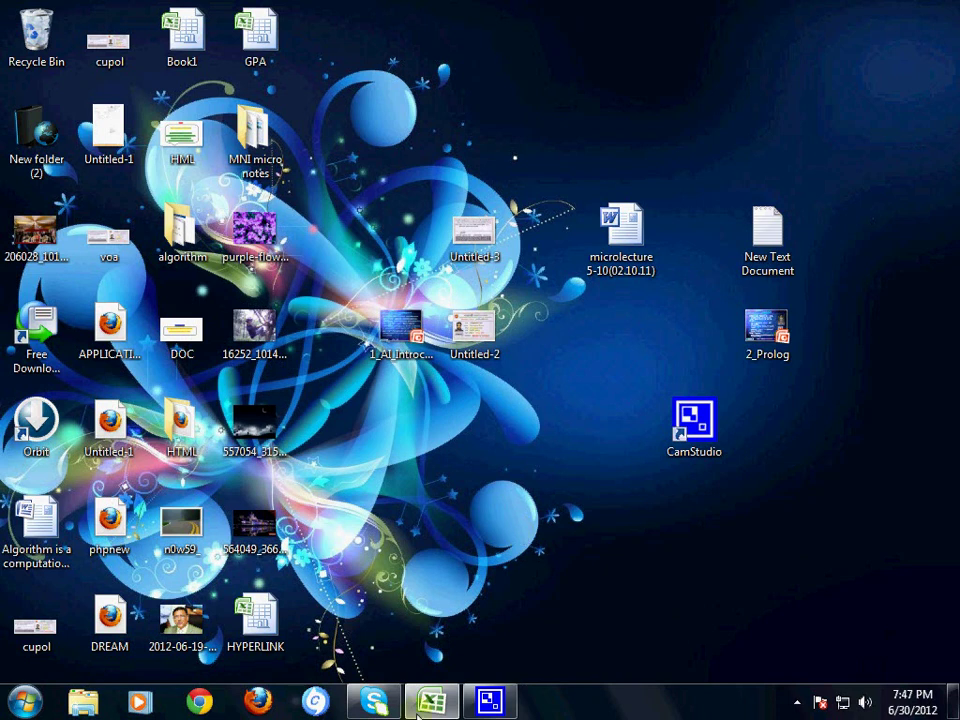
# Restore the HYPERLINK workbook window from the taskbar
pyautogui.click(422, 705)
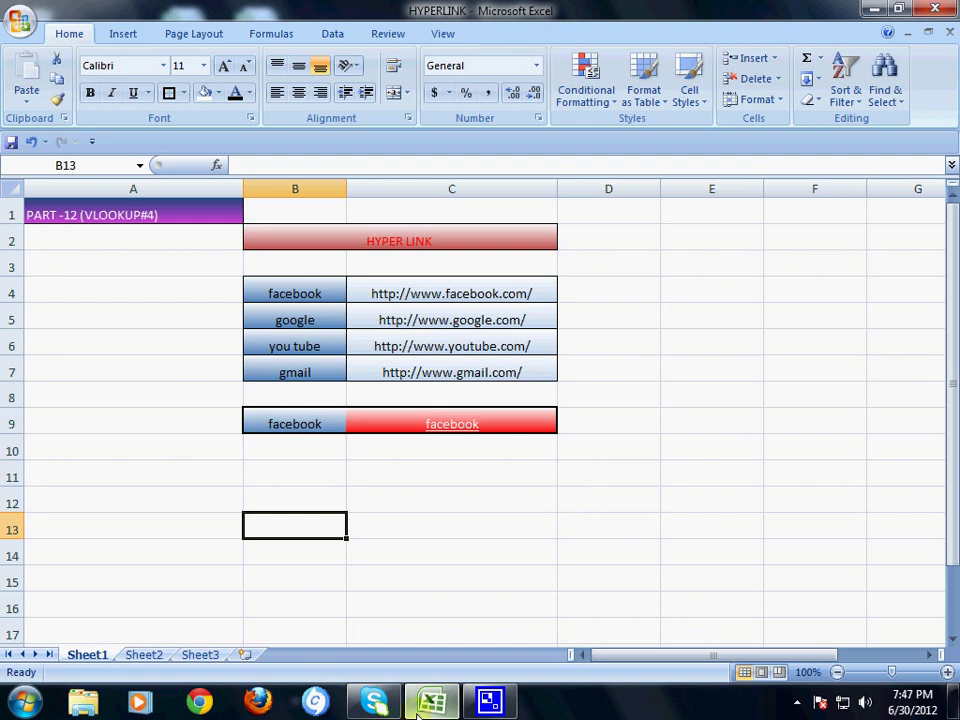
# Change B9's dropdown choice from facebook to google
pyautogui.click(415, 603)
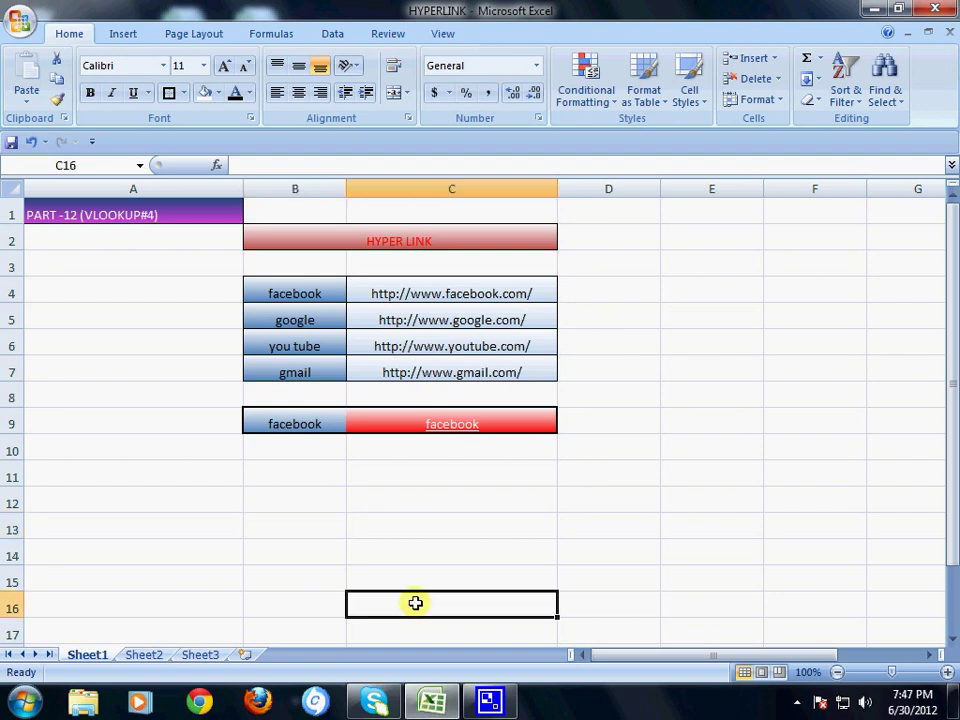
pyautogui.click(370, 477)
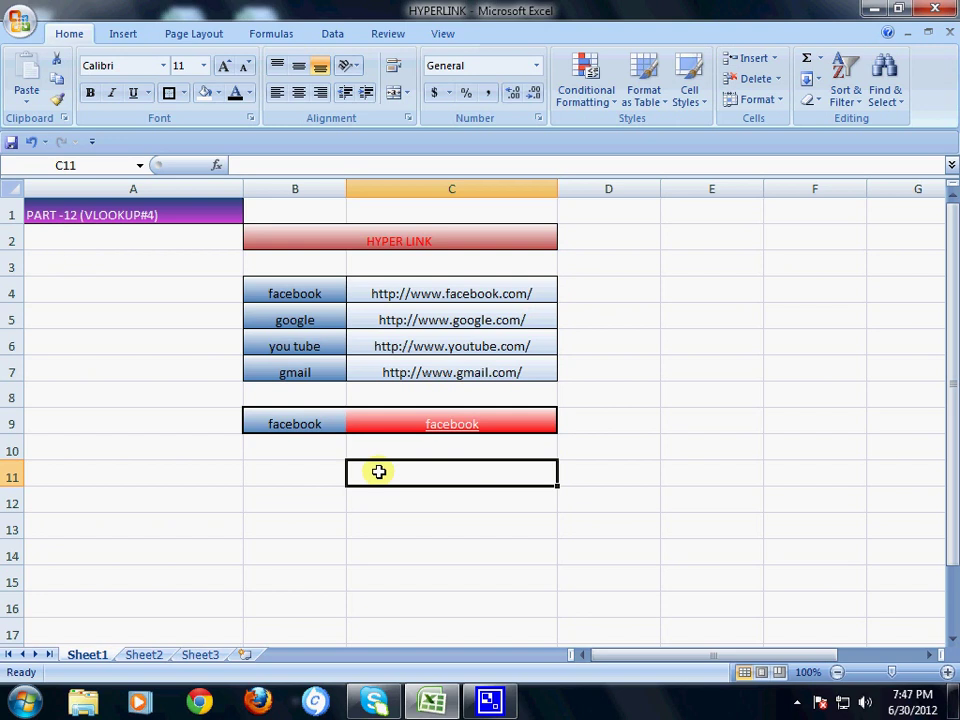
pyautogui.click(326, 430)
pyautogui.click(356, 426)
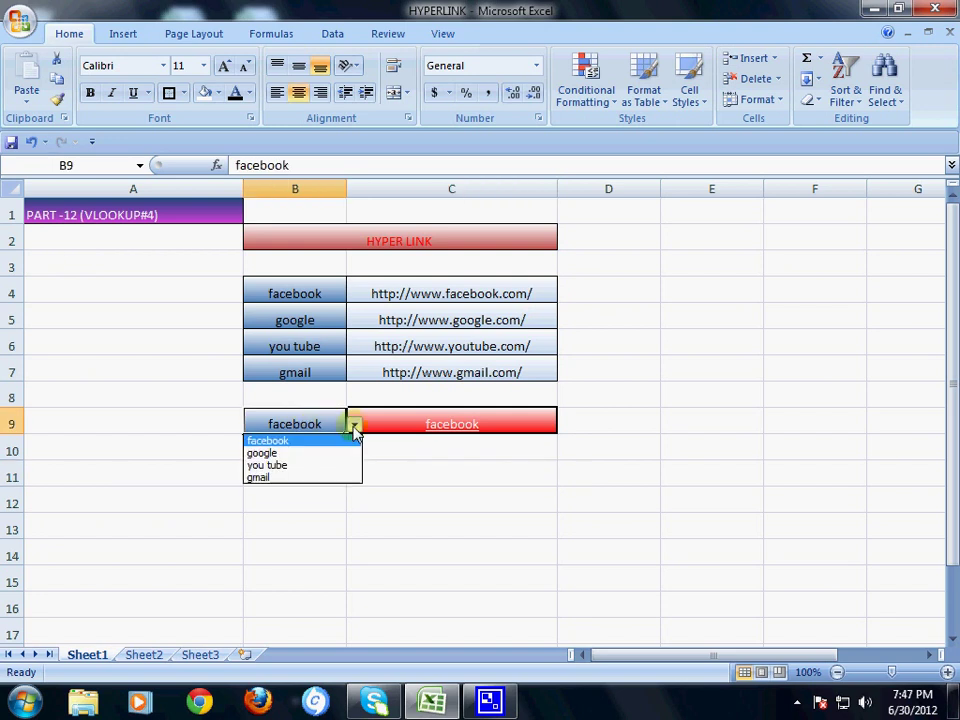
pyautogui.click(302, 452)
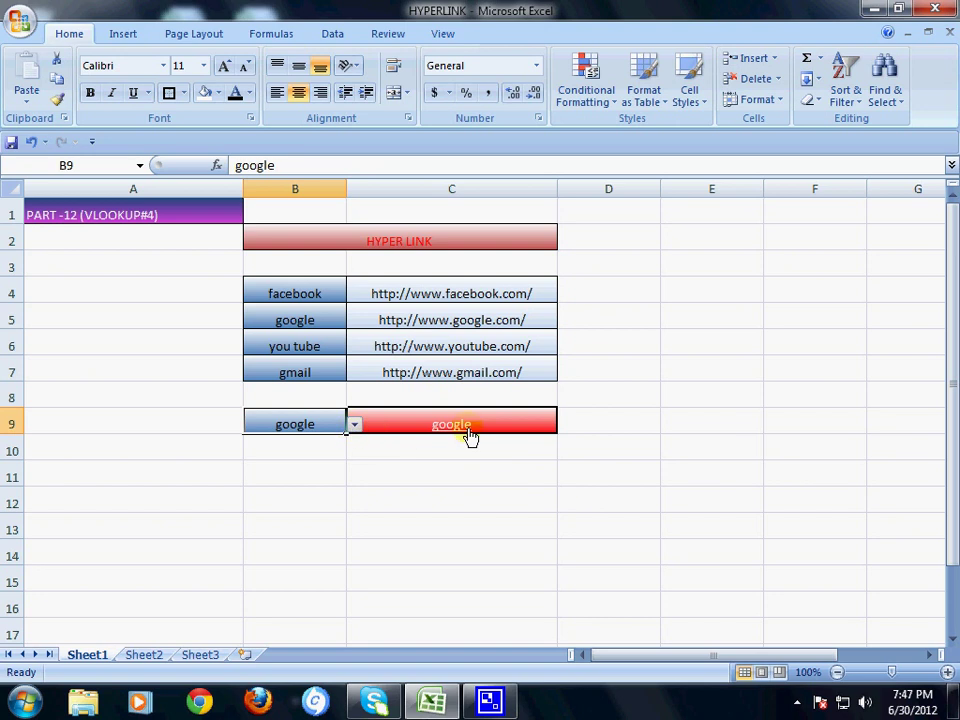
pyautogui.click(356, 426)
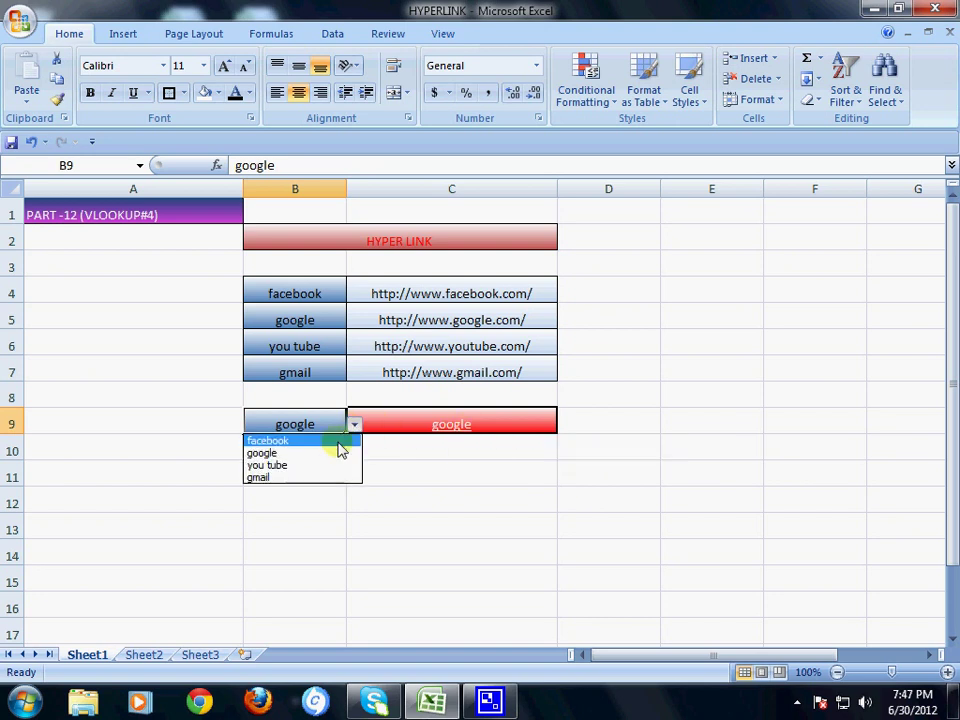
pyautogui.click(320, 452)
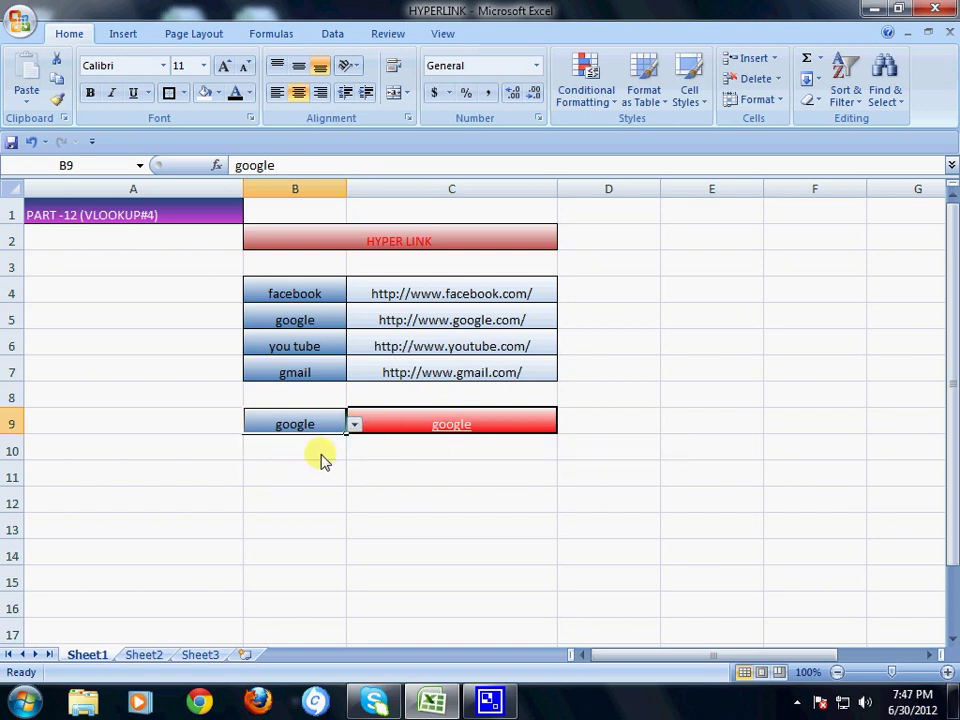
# Test the C9 google link opens google.com, then close the browser
pyautogui.click(450, 436)
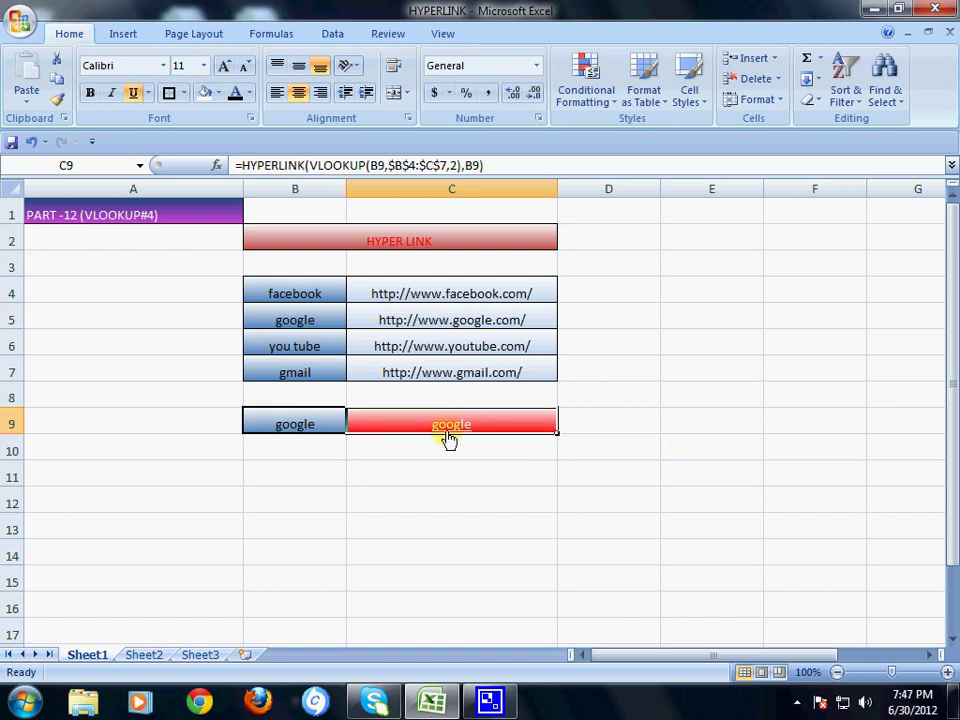
pyautogui.click(448, 438)
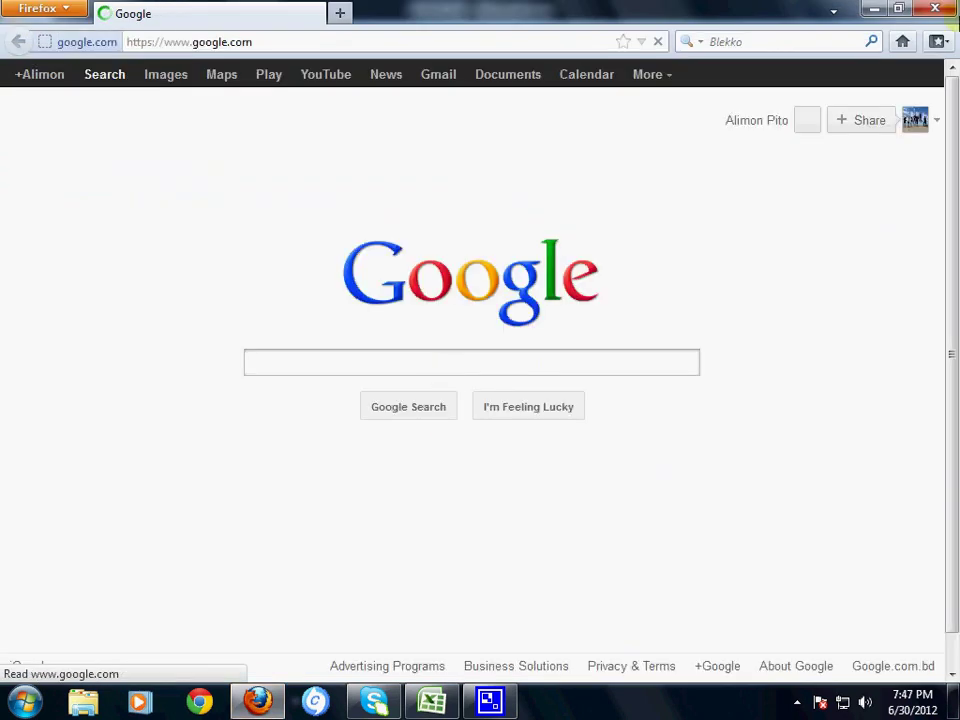
pyautogui.click(957, 6)
pyautogui.click(461, 523)
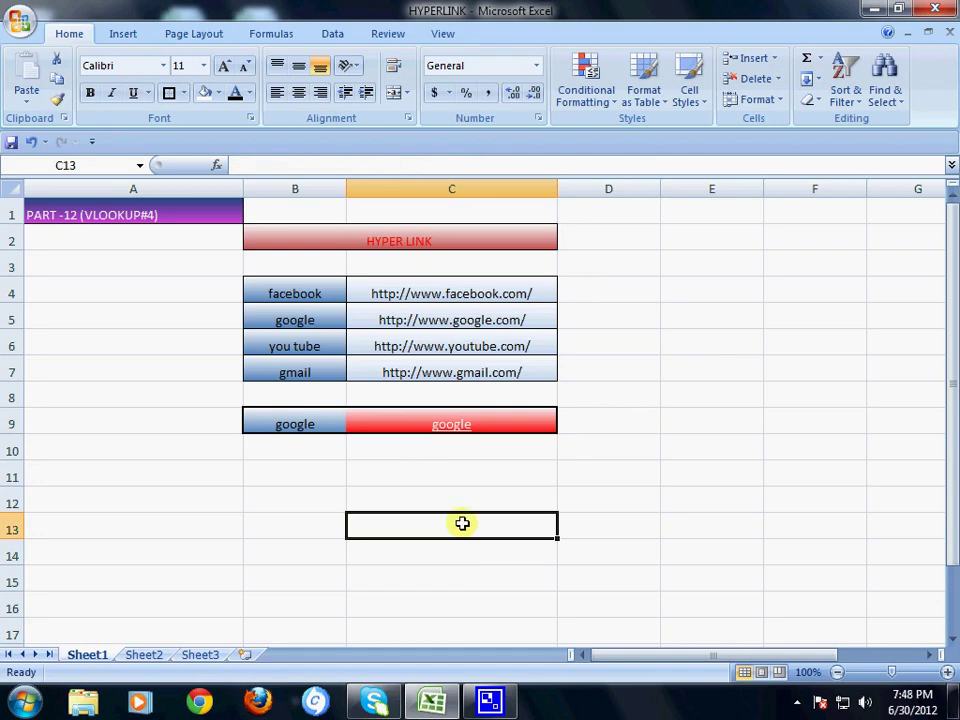
pyautogui.click(145, 656)
pyautogui.click(437, 470)
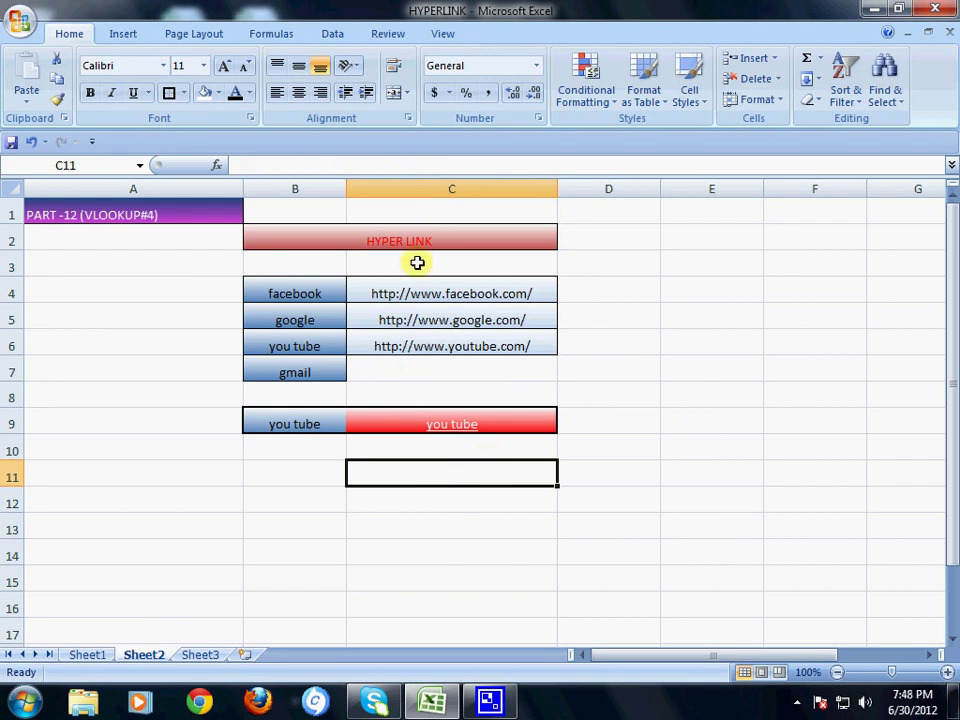
pyautogui.doubleClick(422, 370)
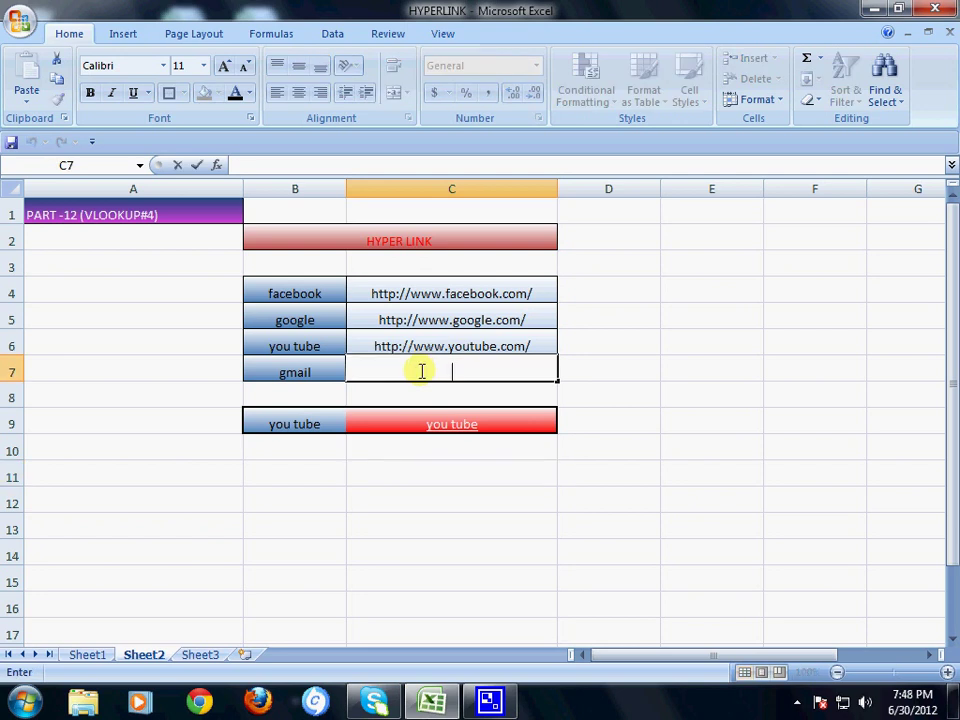
pyautogui.write('http')
pyautogui.write(':/')
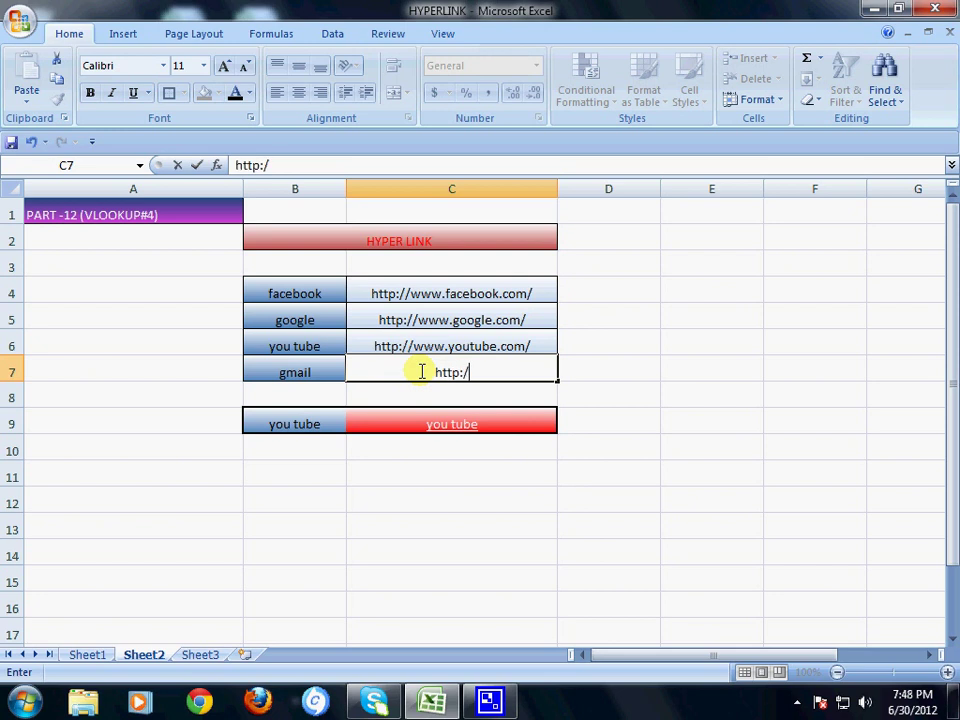
pyautogui.write('/www')
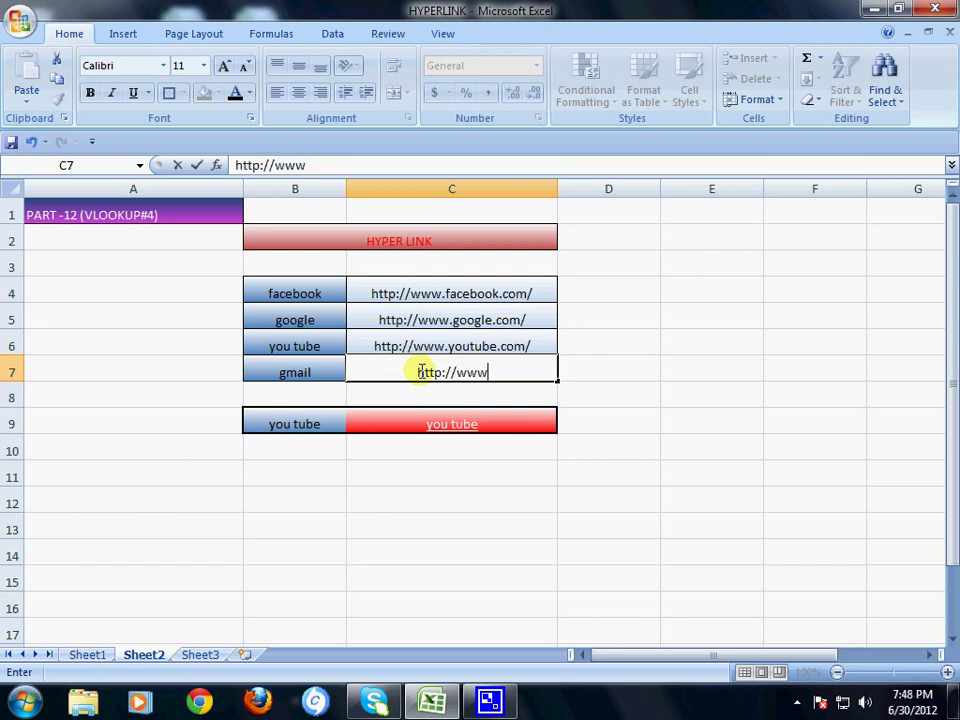
pyautogui.write('.gmai')
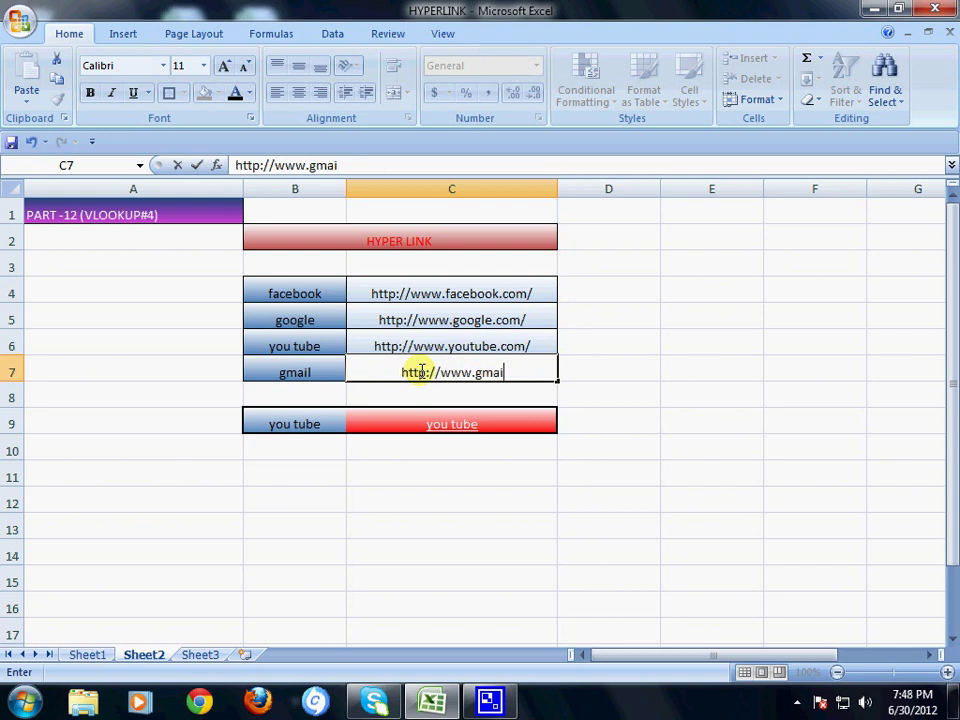
pyautogui.write('l.com')
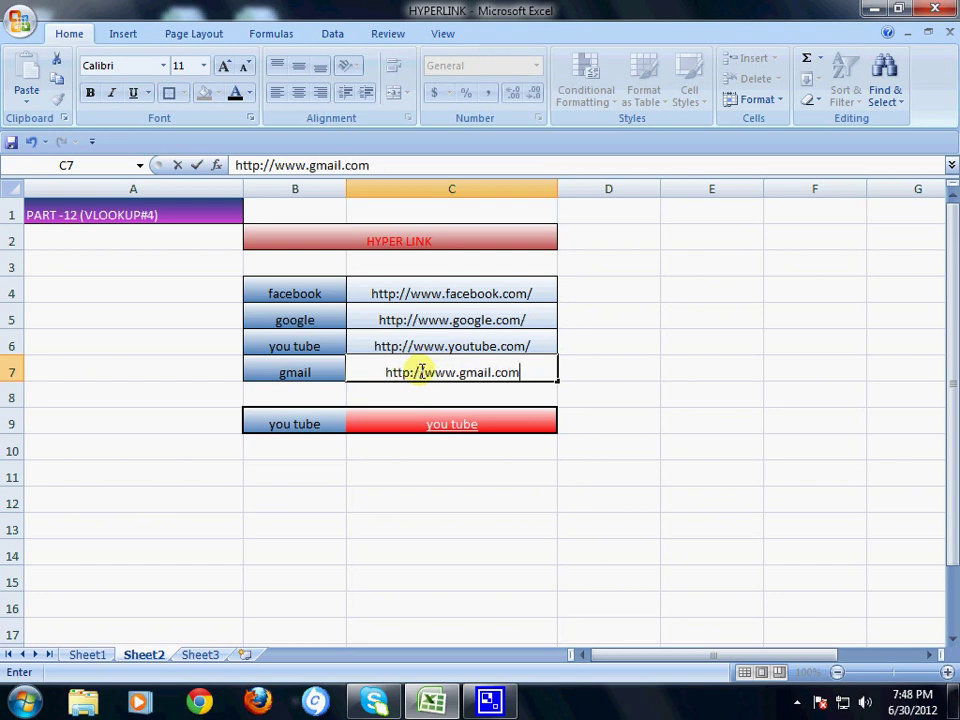
pyautogui.write('/')
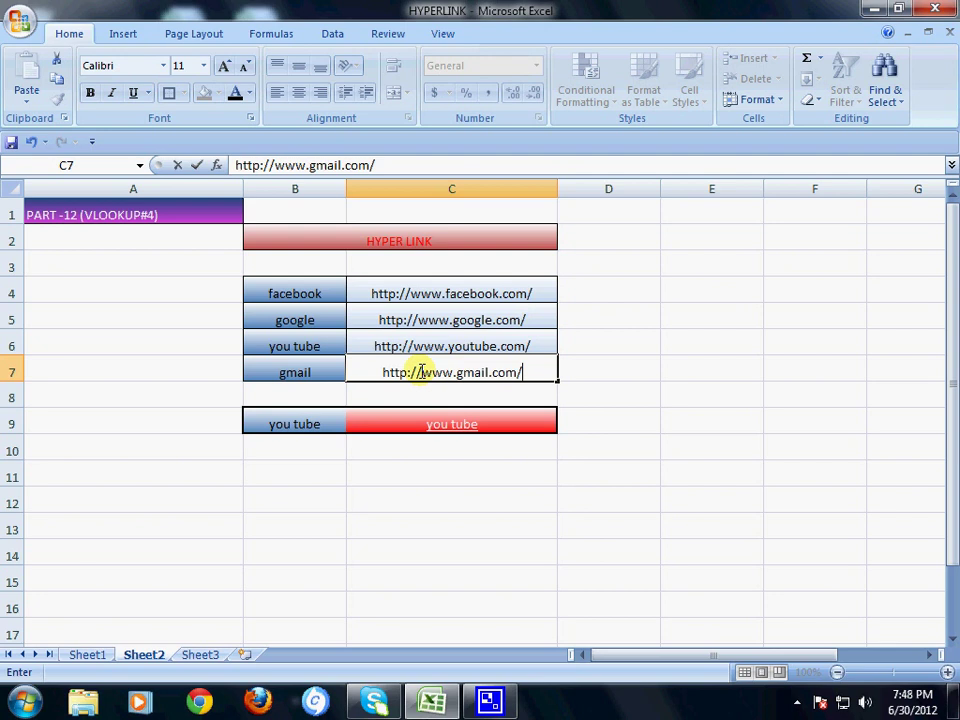
pyautogui.click(615, 379)
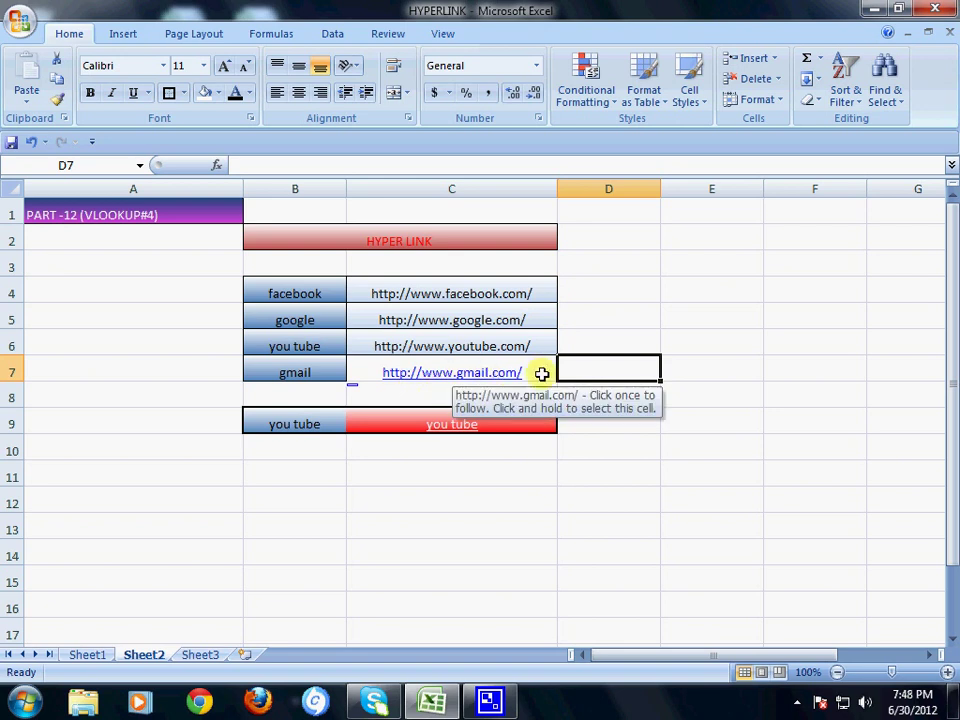
# Check the facebook, google and youtube URLs in C4 through C6
pyautogui.click(596, 416)
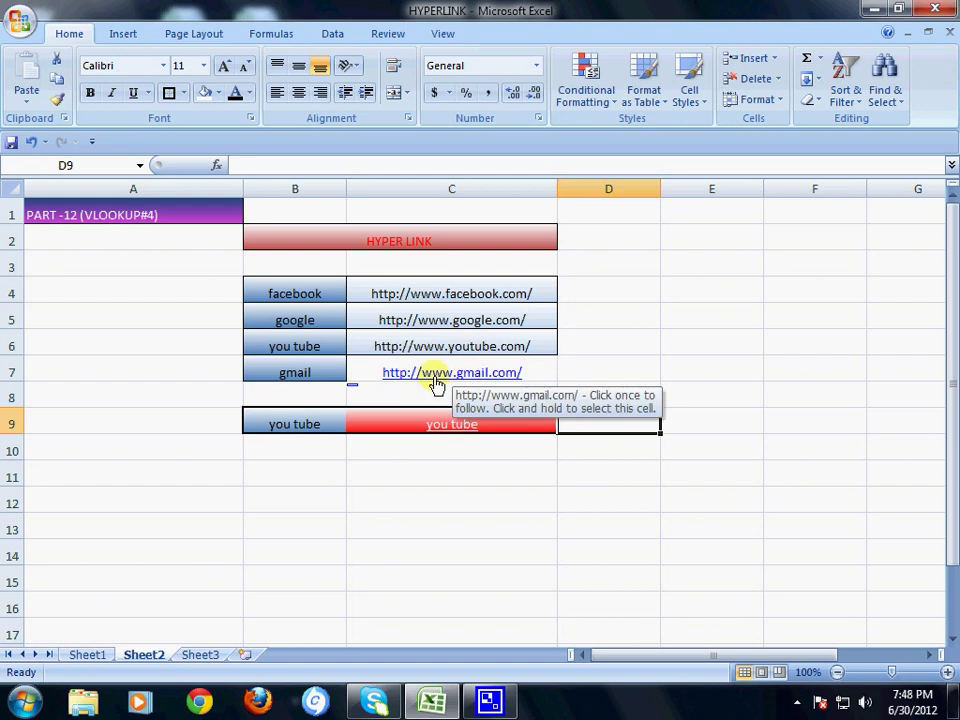
pyautogui.click(419, 293)
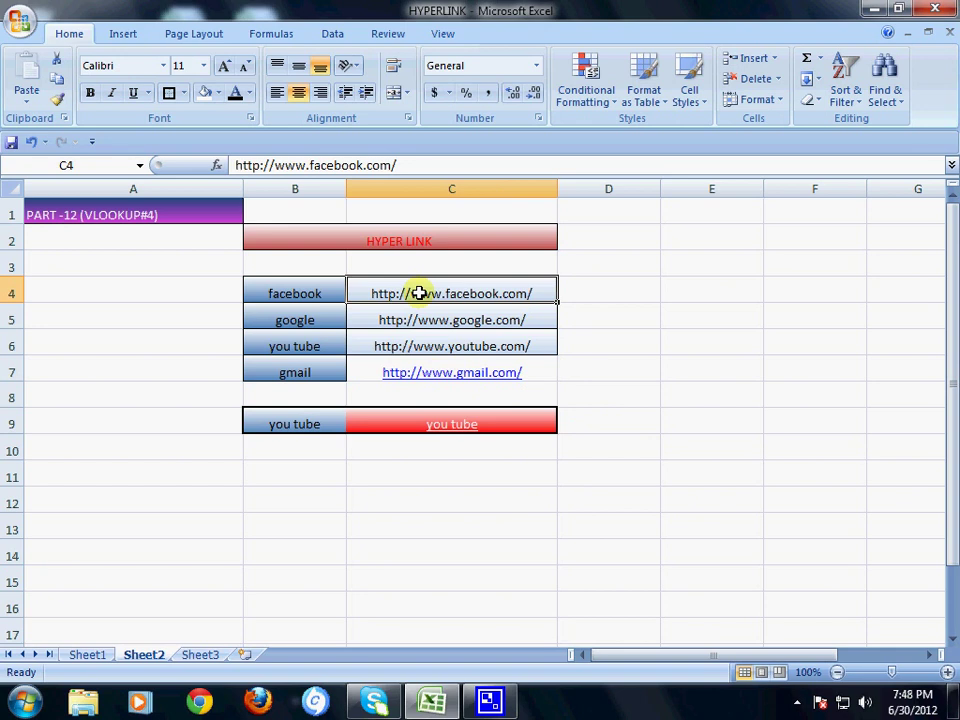
pyautogui.click(431, 316)
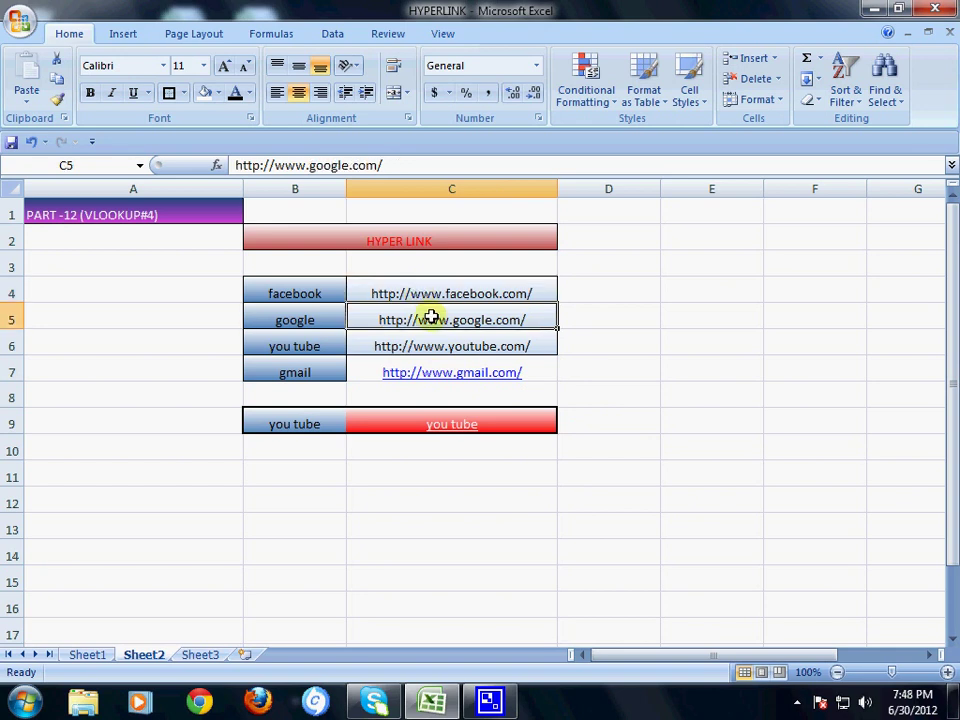
pyautogui.click(437, 342)
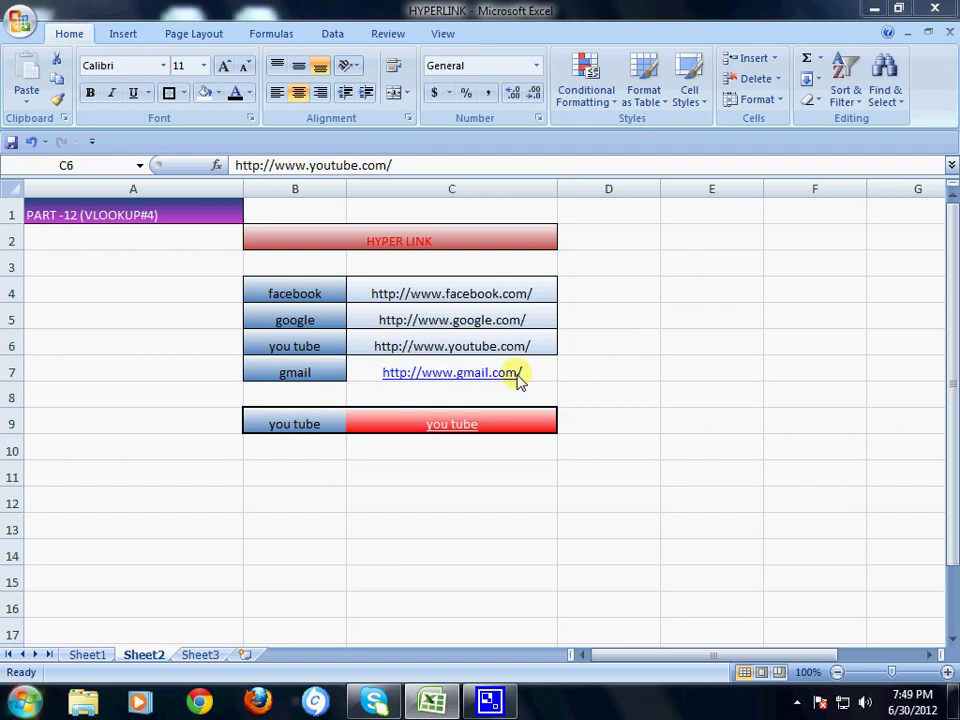
pyautogui.press('super')
pyautogui.click(30, 705)
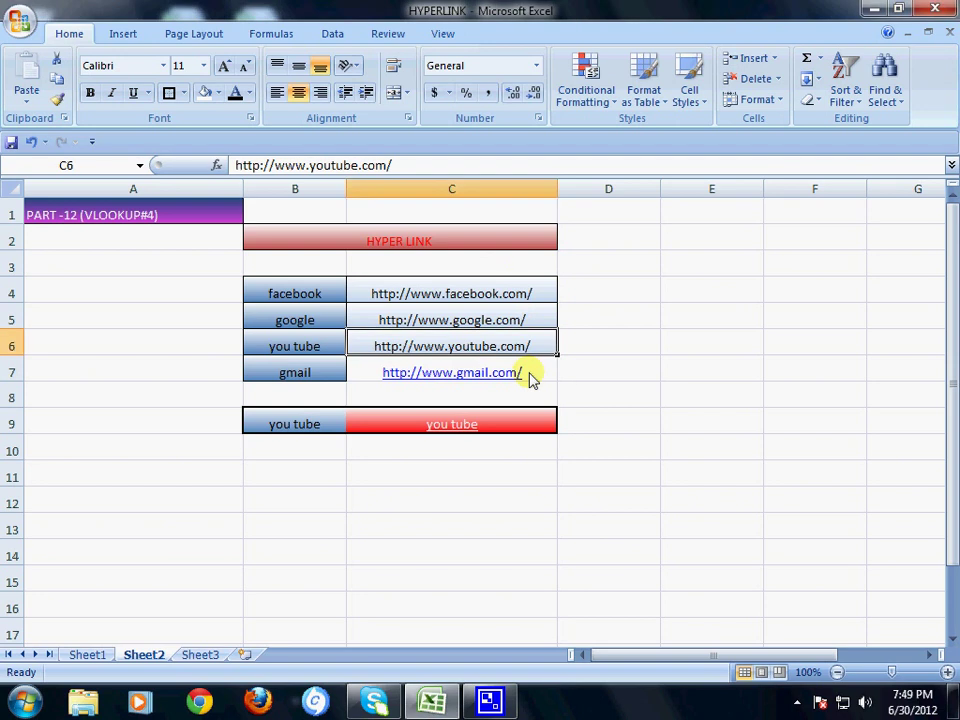
# Remove the hyperlink from the gmail URL in C7 and center it
pyautogui.rightClick(530, 370)
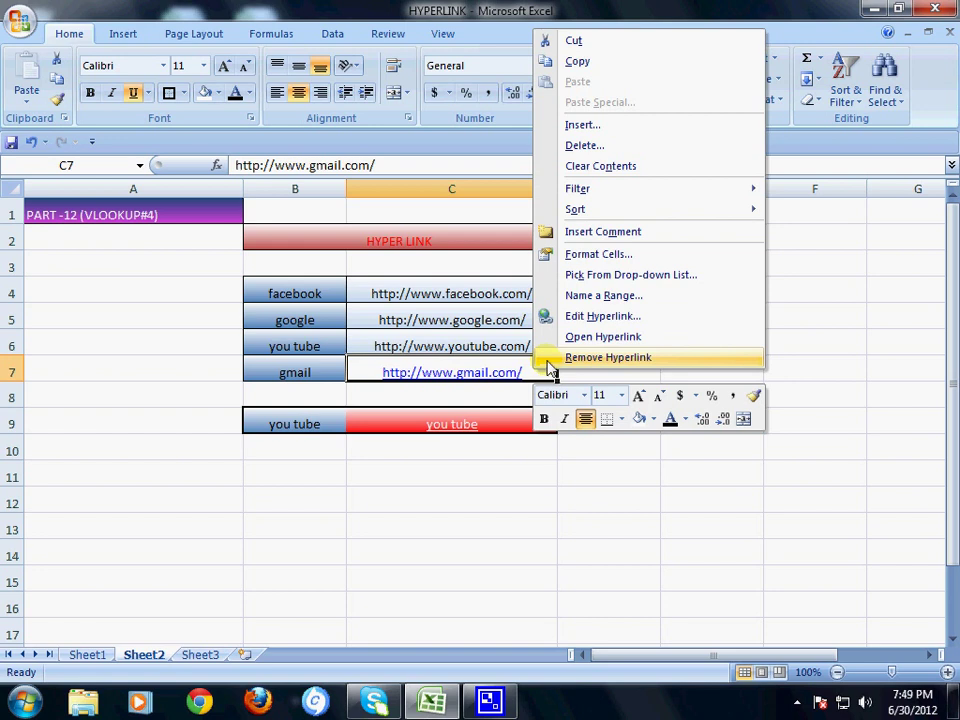
pyautogui.click(606, 358)
pyautogui.click(529, 522)
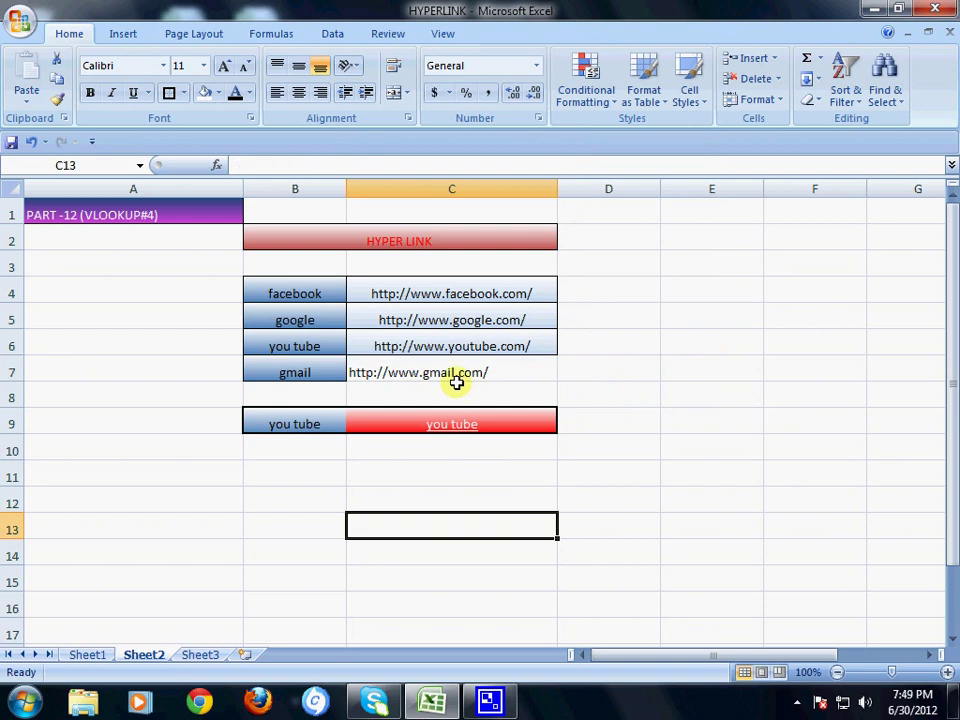
pyautogui.click(444, 368)
pyautogui.click(298, 92)
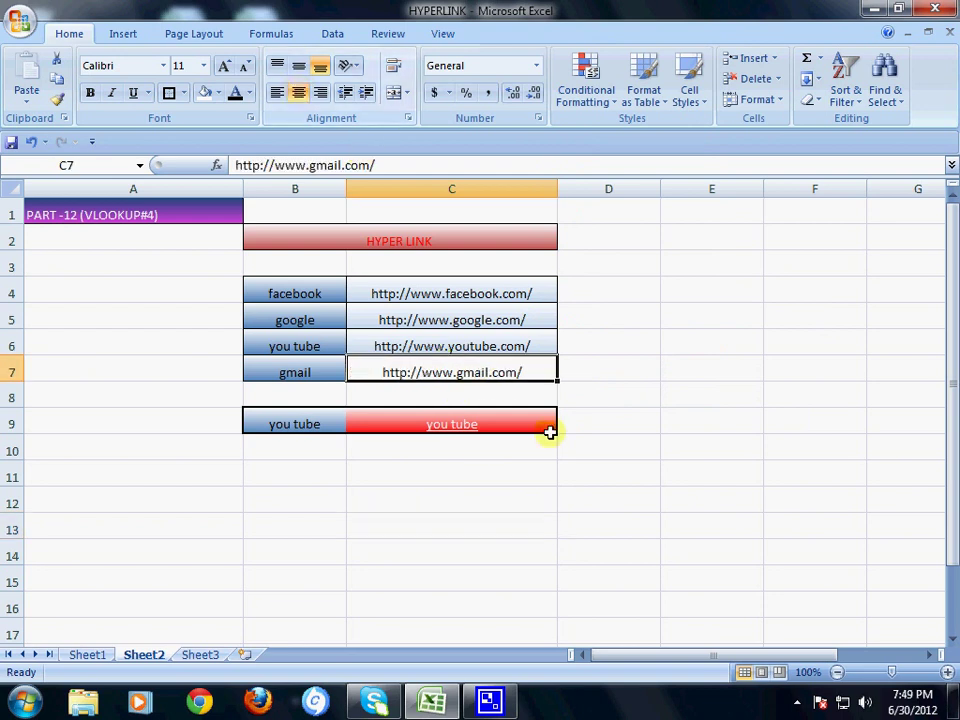
# Switch to Sheet3 with the other site-and-link table
pyautogui.moveTo(608, 528); pyautogui.dragTo(608, 554)
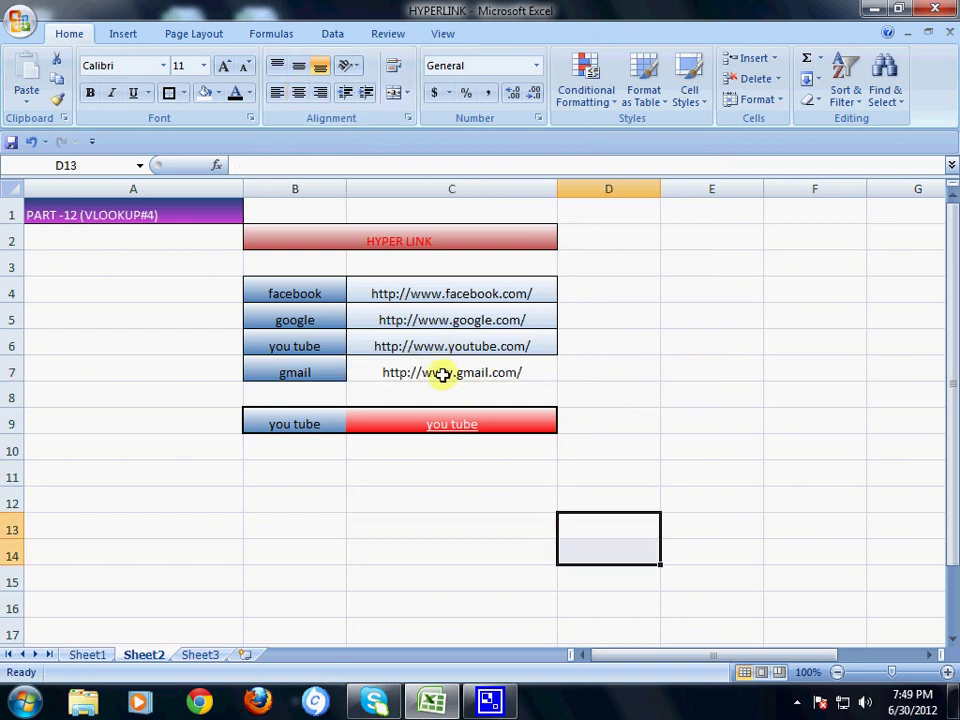
pyautogui.click(384, 494)
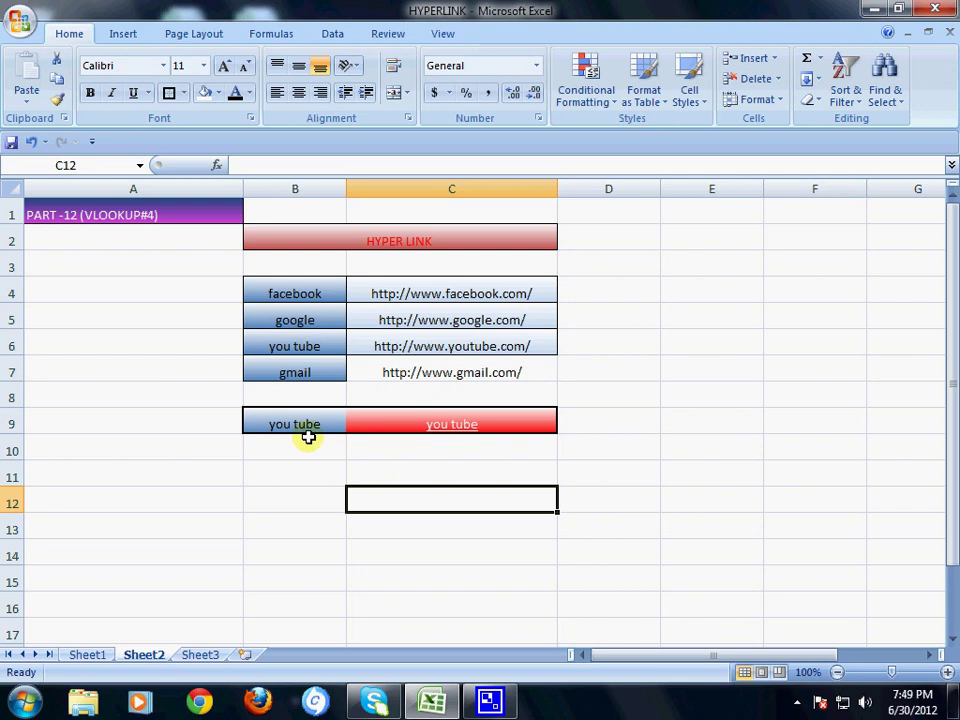
pyautogui.click(208, 655)
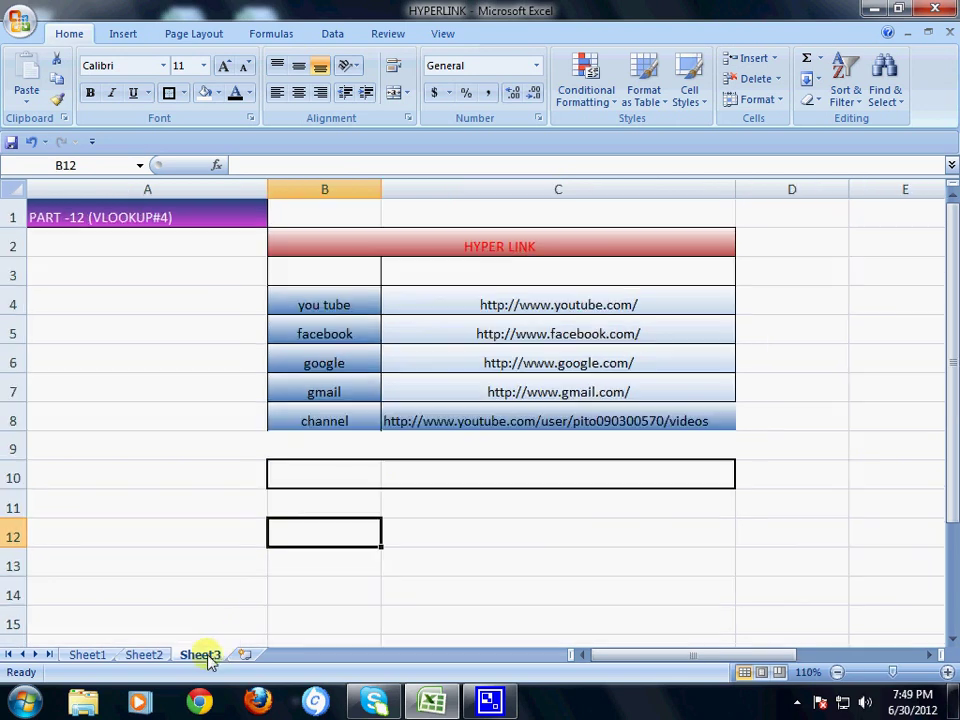
# Try typing channel in B10, clear it, and zoom the view to 140%
pyautogui.click(372, 483)
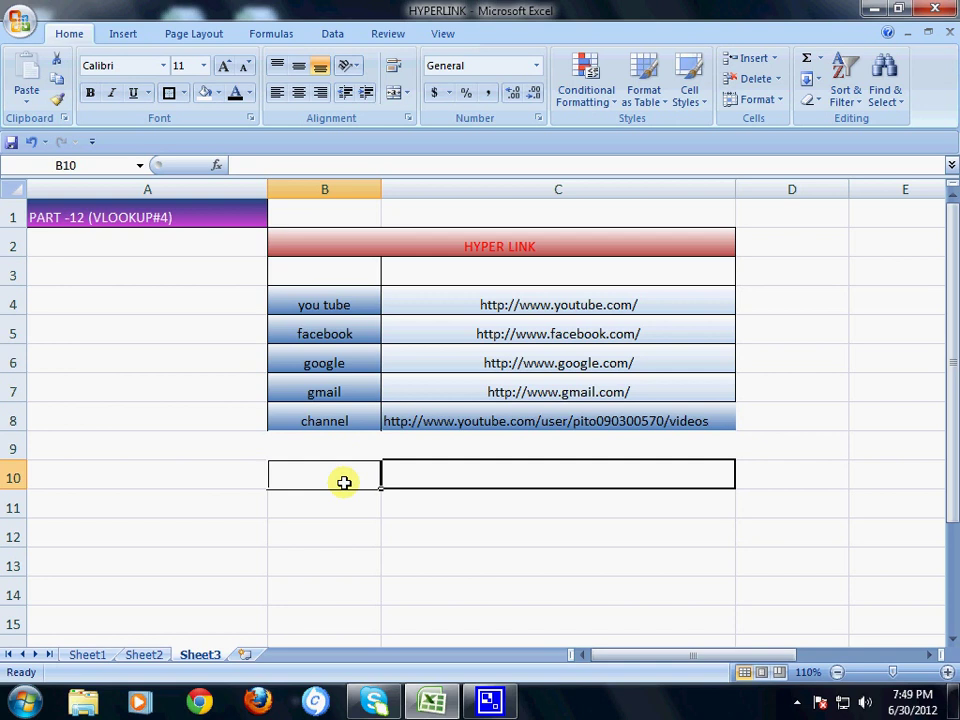
pyautogui.write('ch')
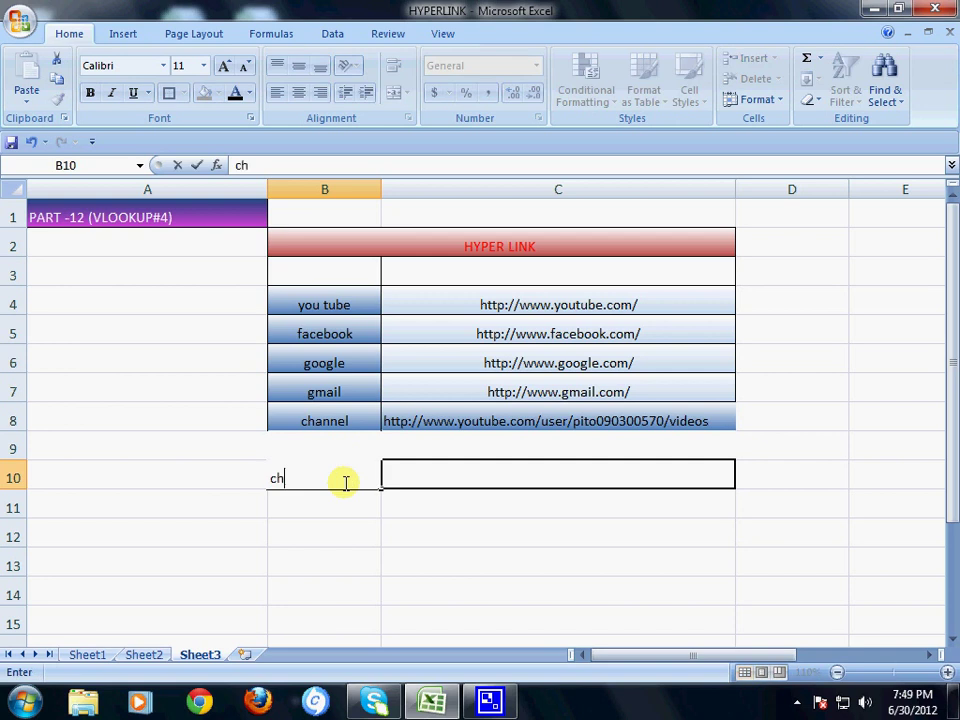
pyautogui.write('annel')
pyautogui.press('BackSpace')
pyautogui.press('BackSpace')
pyautogui.press('BackSpace')
pyautogui.press('BackSpace')
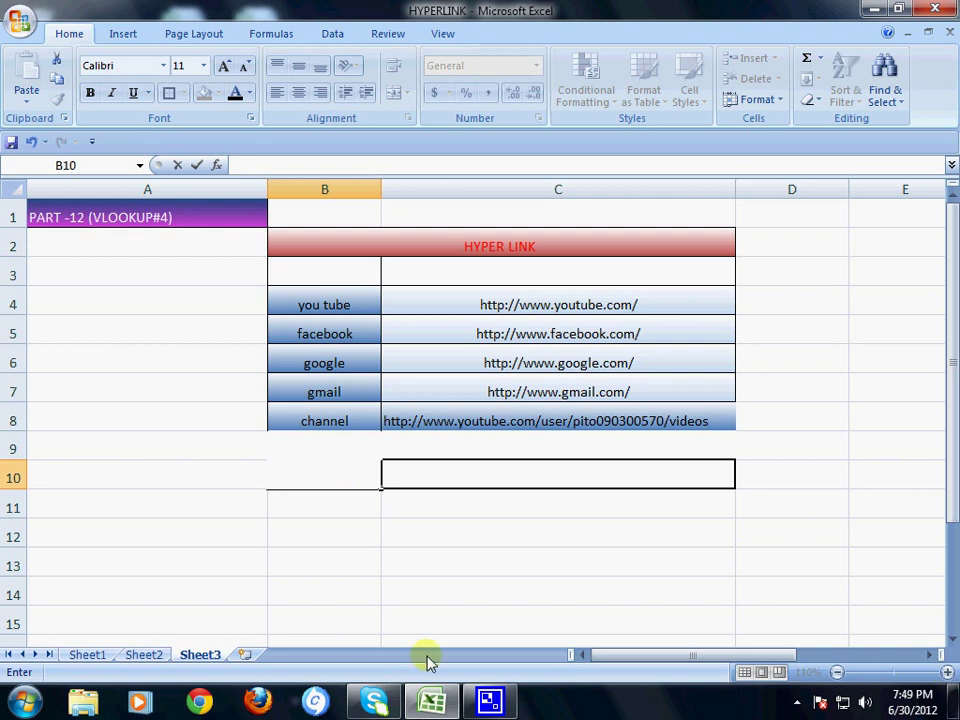
pyautogui.click(700, 598)
pyautogui.click(897, 674)
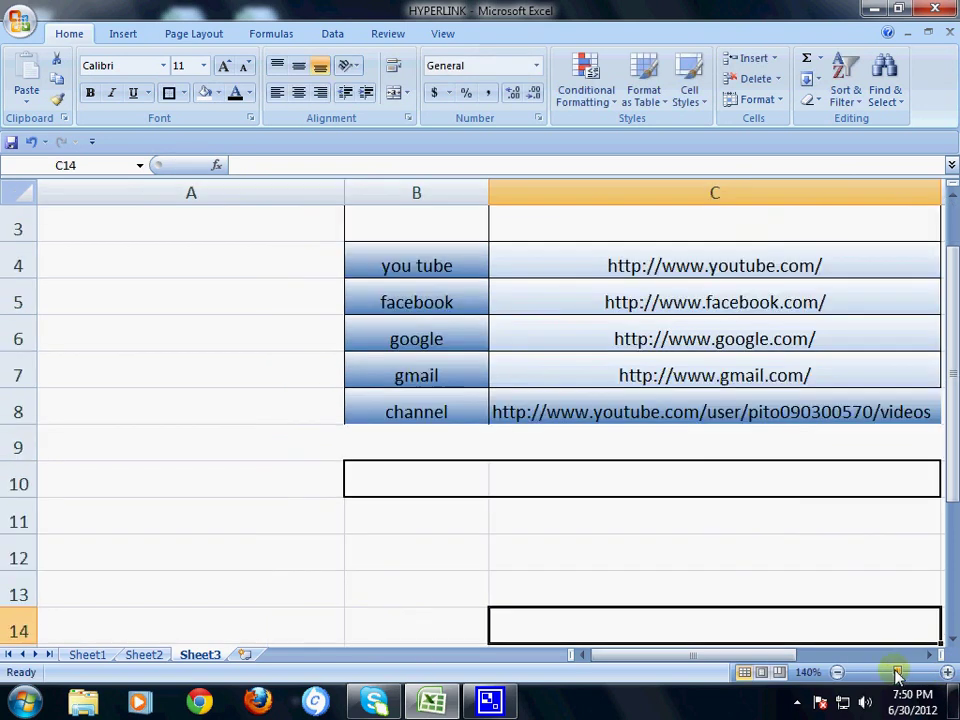
# Fill B10 with channel by entering =B8 and converting it to a value with F9
pyautogui.click(391, 481)
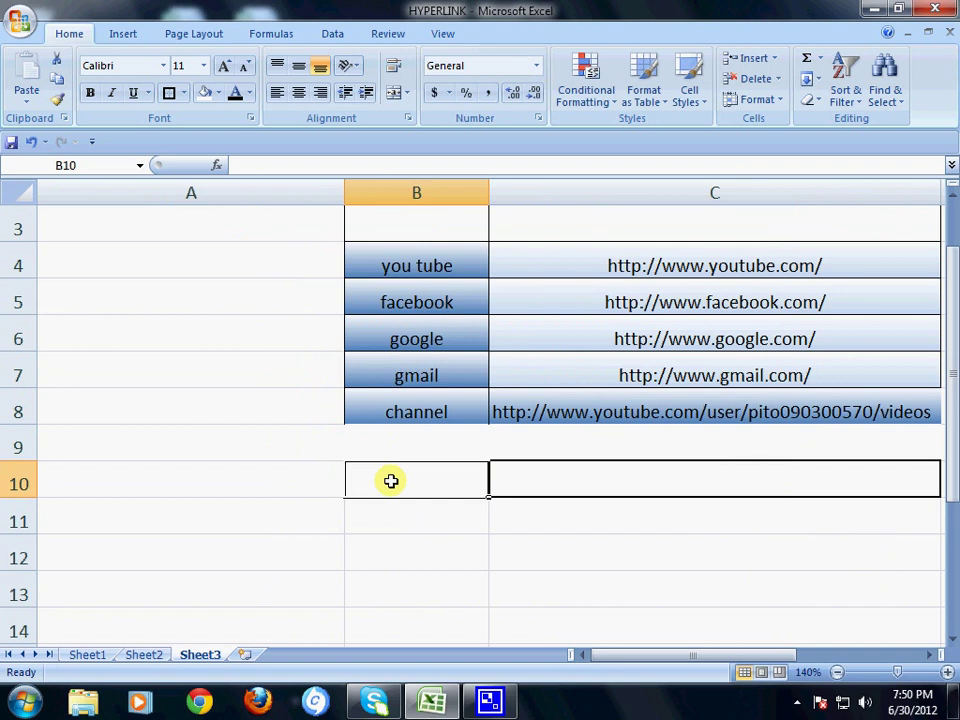
pyautogui.write('=')
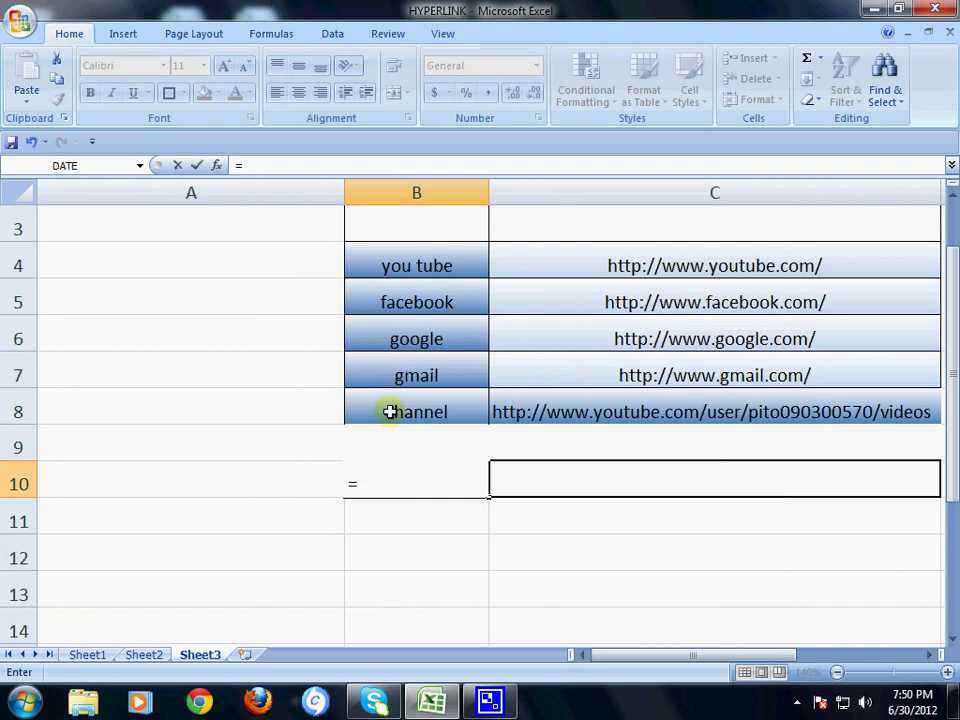
pyautogui.click(390, 412)
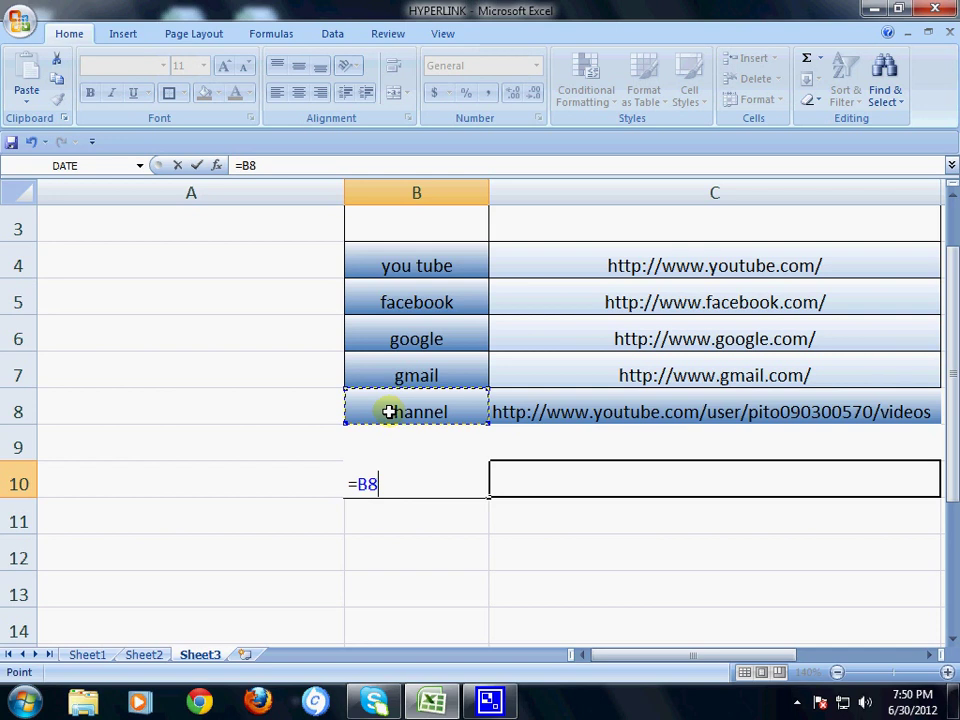
pyautogui.press('F9')
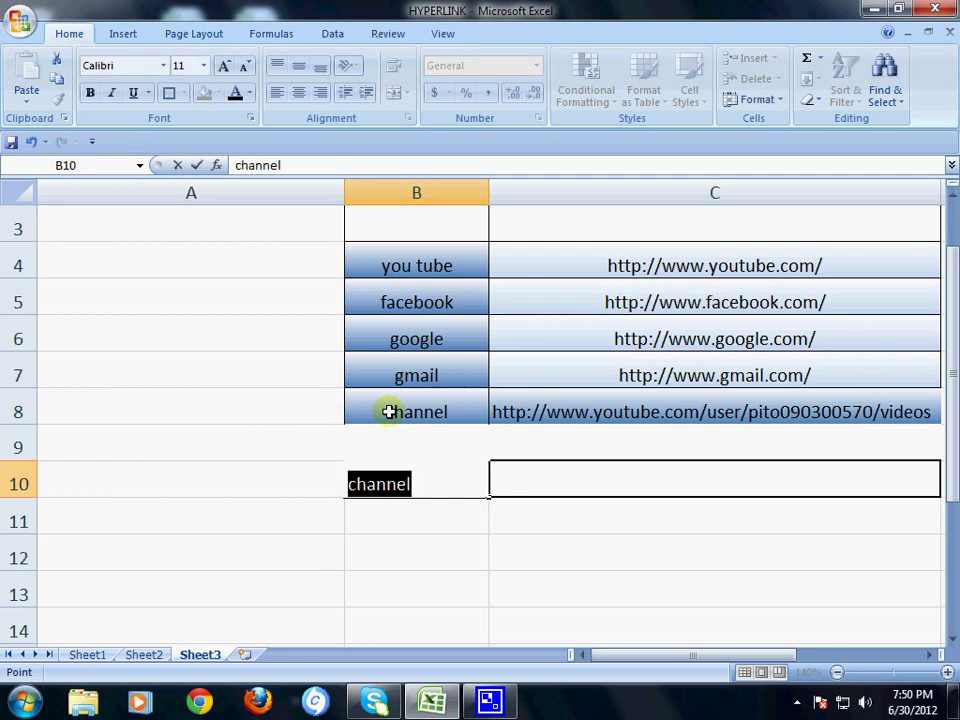
pyautogui.click(410, 530)
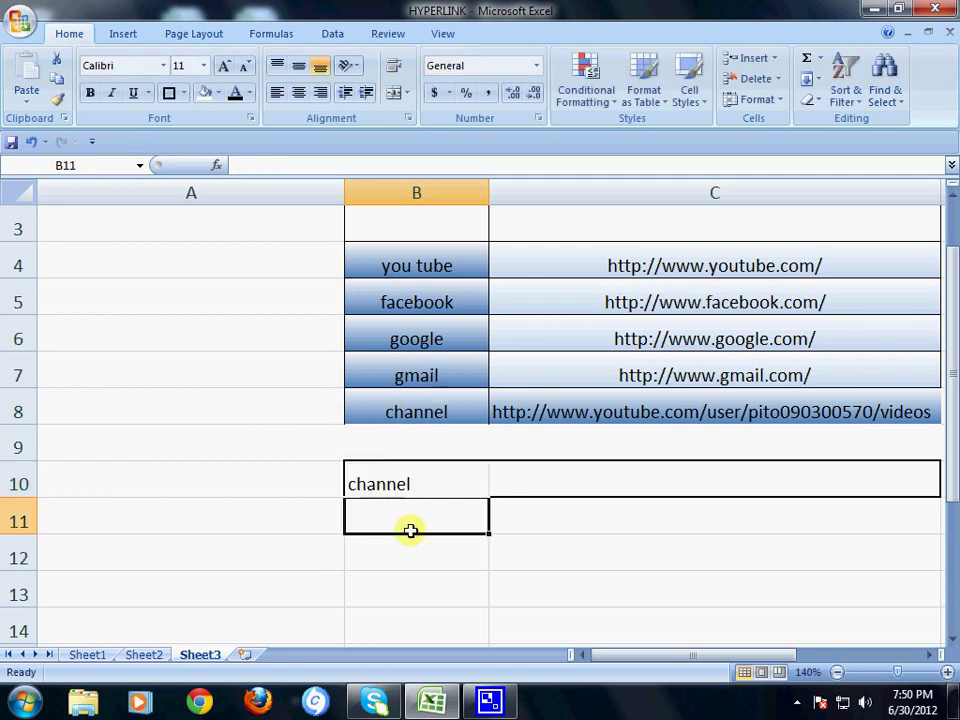
pyautogui.click(930, 655)
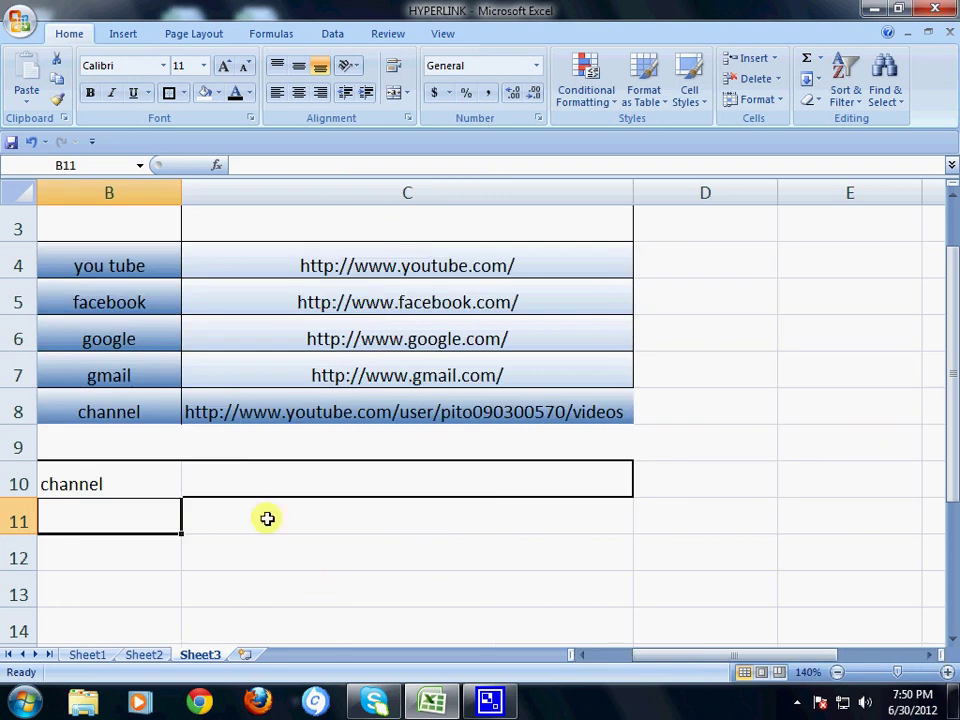
pyautogui.moveTo(652, 660); pyautogui.dragTo(640, 660)
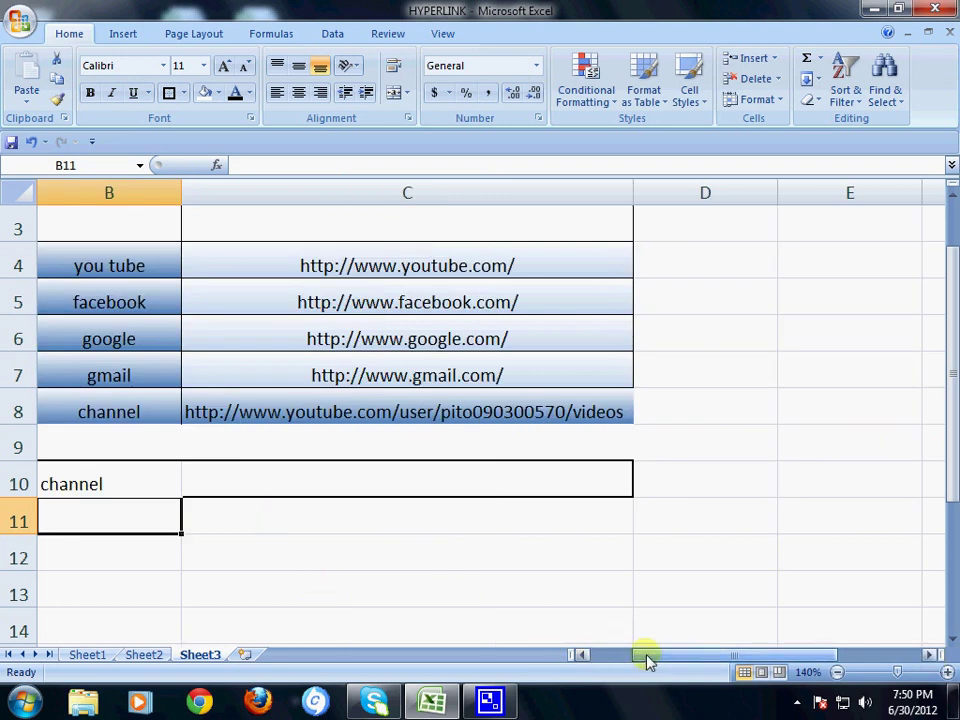
pyautogui.click(585, 656)
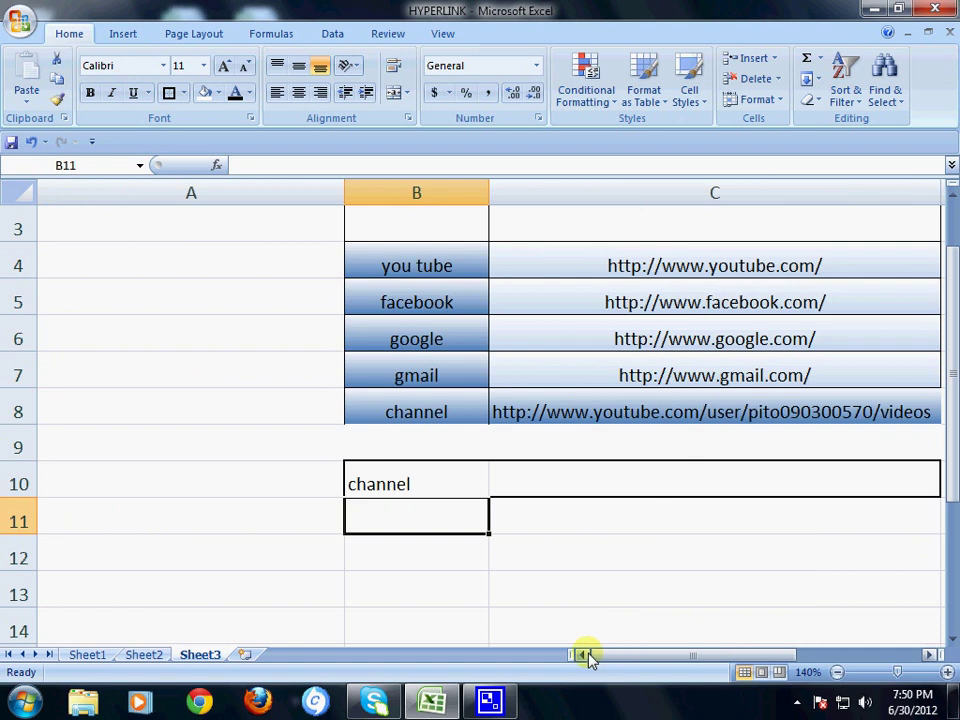
pyautogui.click(538, 482)
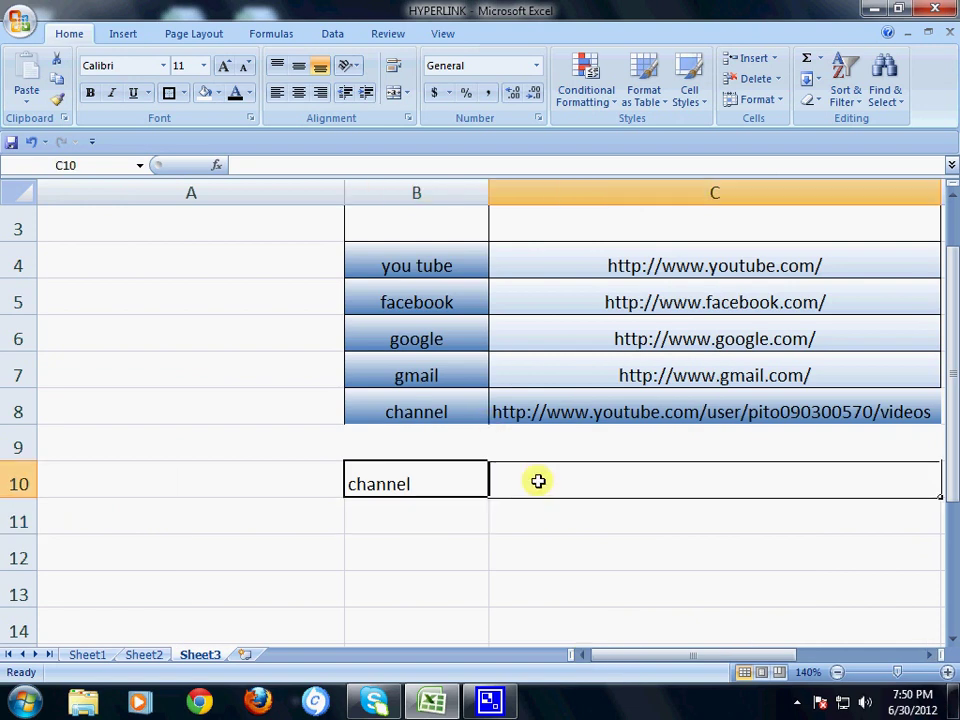
# Start C10's formula as =HYPERLINK(VLOOKUP( using the function suggestions
pyautogui.write('=')
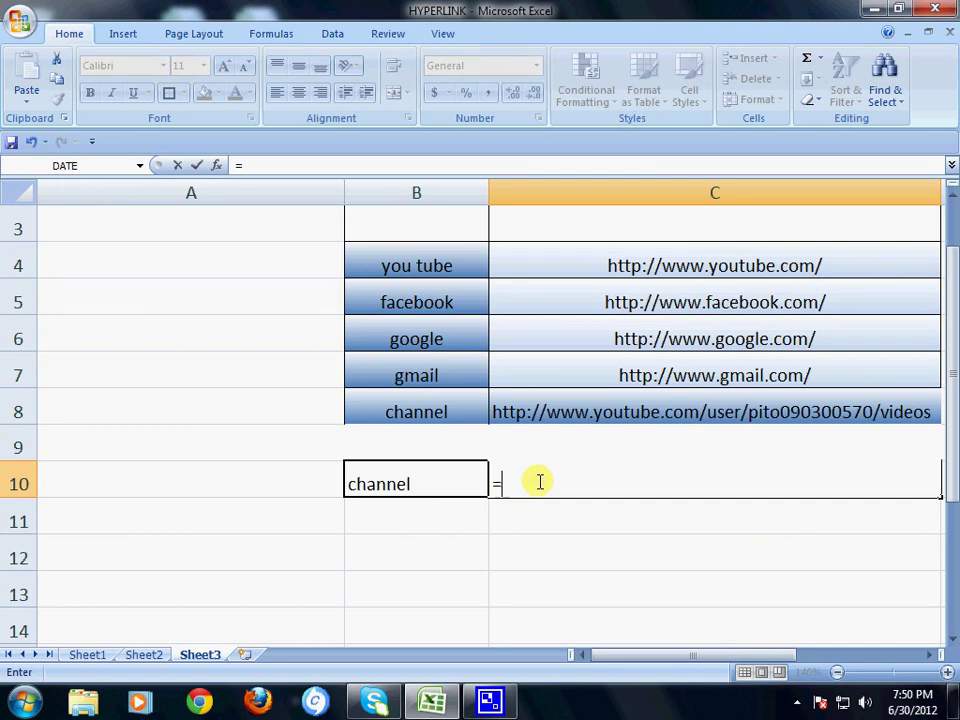
pyautogui.write('hy')
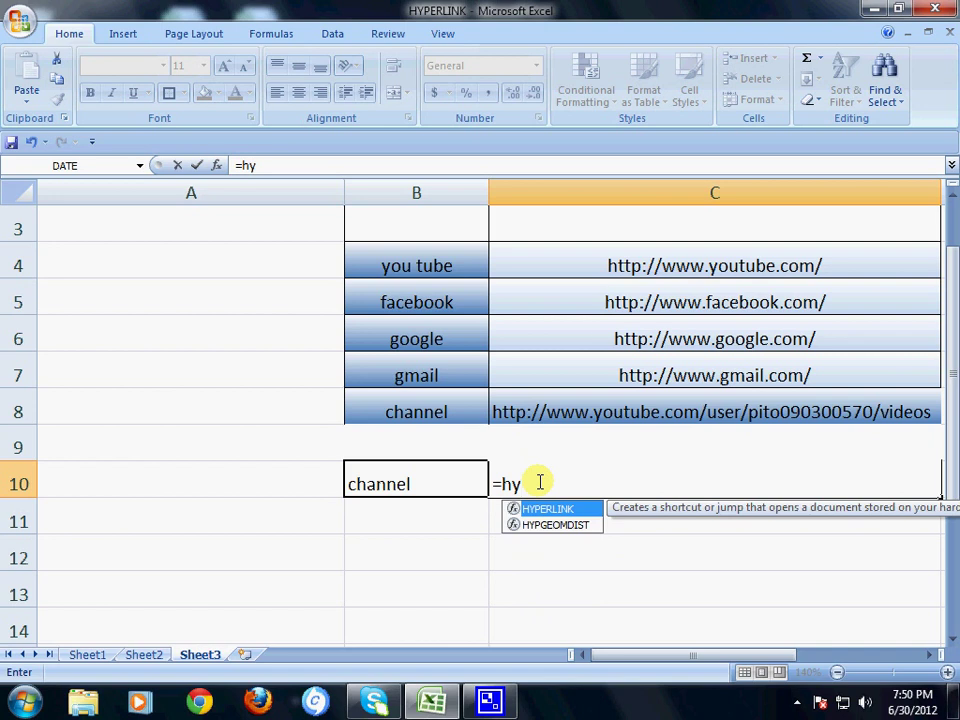
pyautogui.press('Tab')
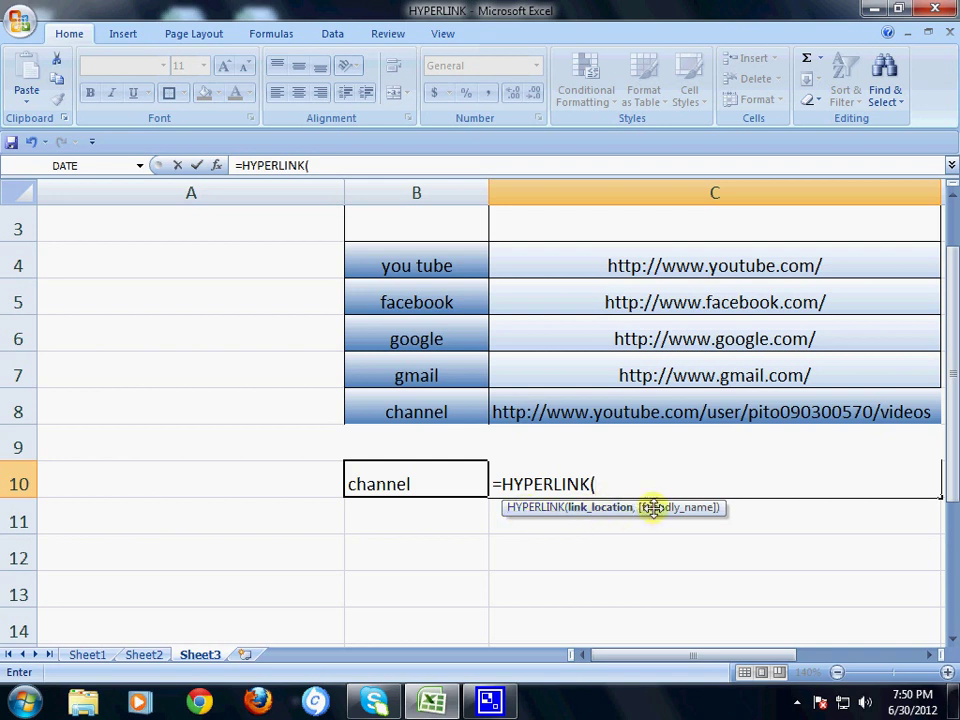
pyautogui.moveTo(651, 508)
pyautogui.mouseDown()
pyautogui.moveTo(638, 530)
pyautogui.moveTo(469, 594)
pyautogui.mouseUp()
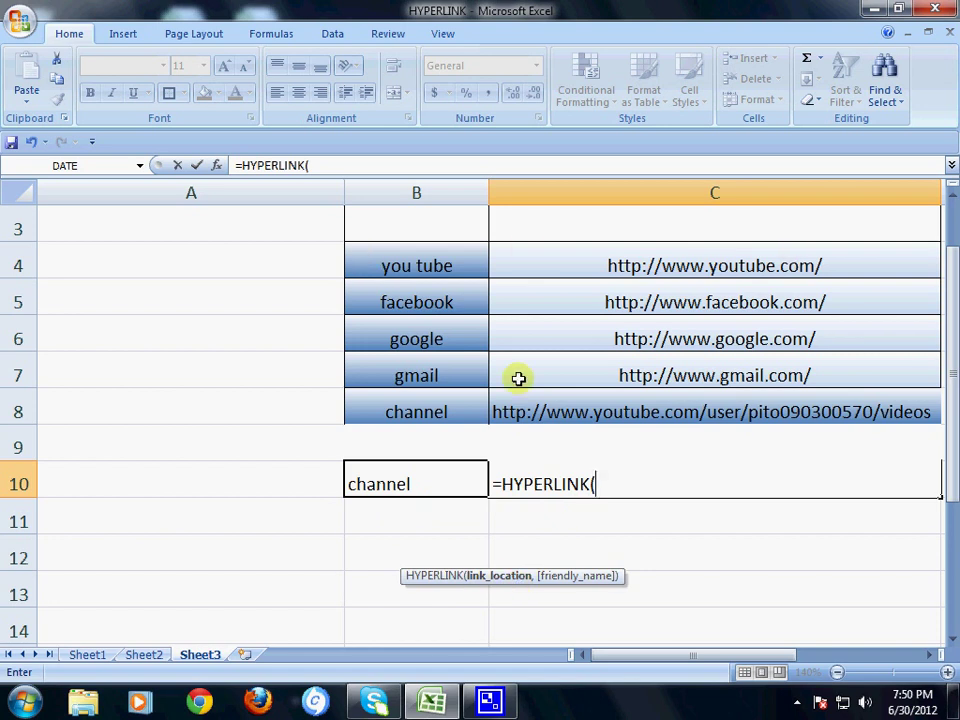
pyautogui.write('vl')
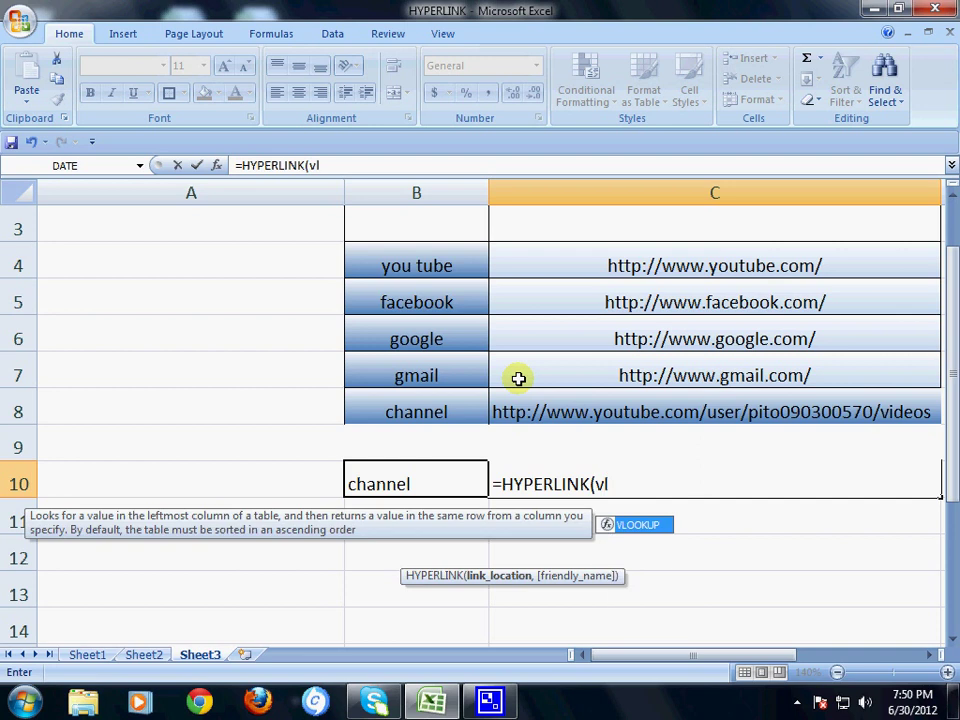
pyautogui.press('Tab')
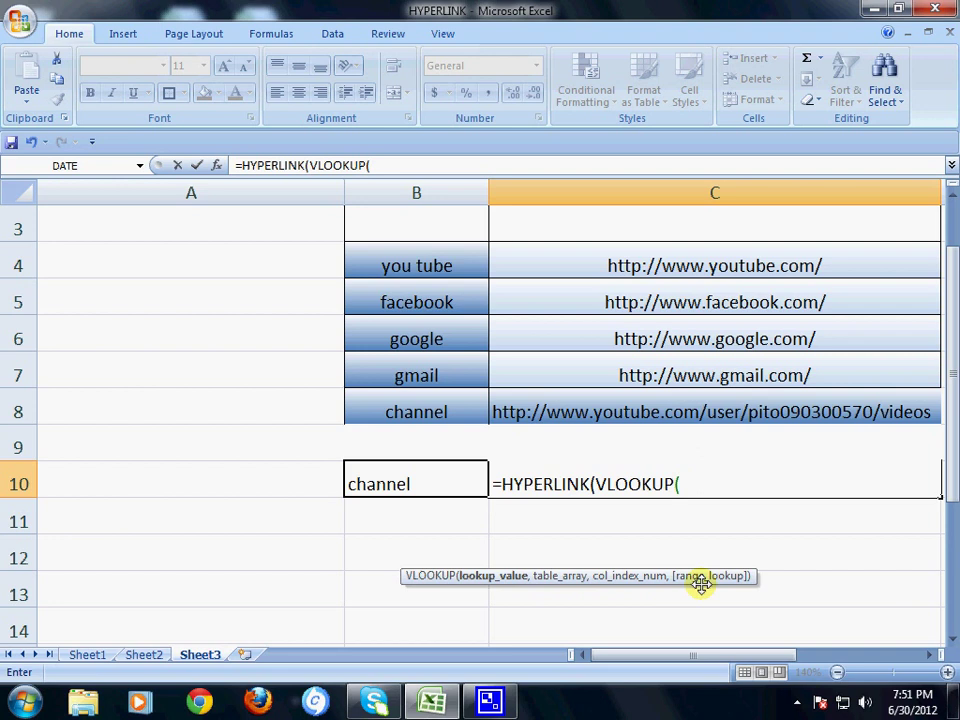
# Complete it as =HYPERLINK(VLOOKUP(B10,$B$4:$C$8,2),B10) and commit
pyautogui.click(421, 483)
pyautogui.write(',')
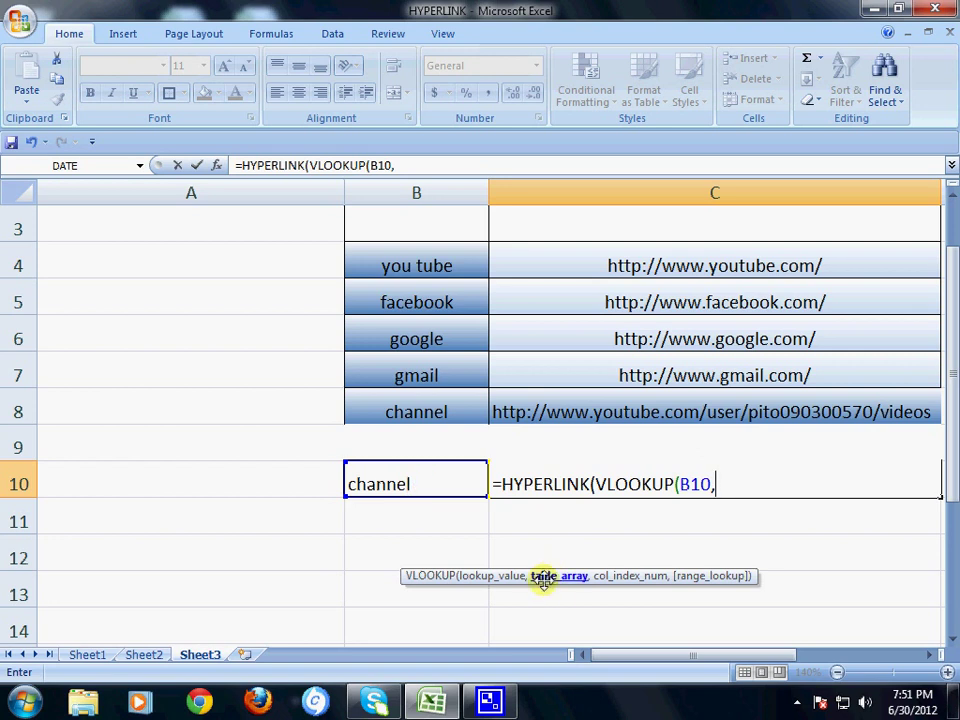
pyautogui.moveTo(385, 266); pyautogui.dragTo(787, 401)
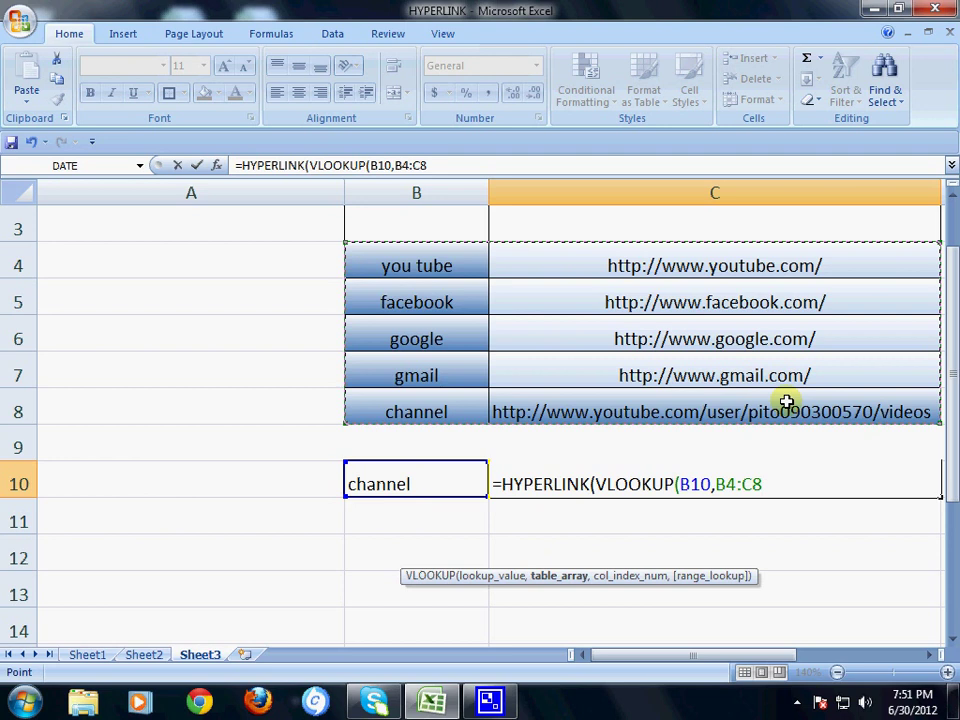
pyautogui.press('F4')
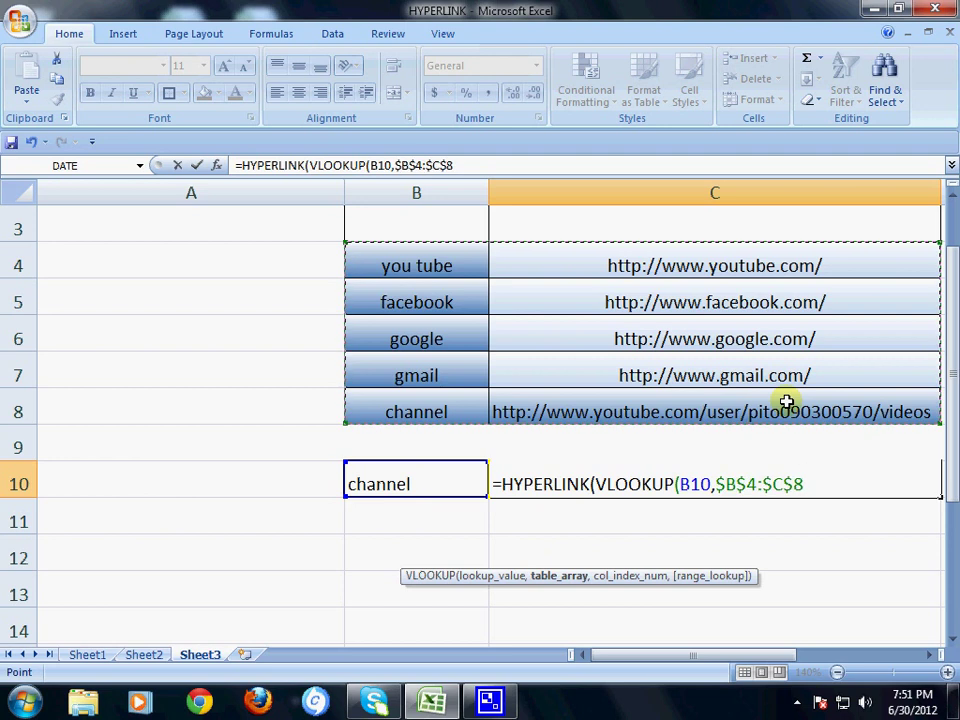
pyautogui.write(',')
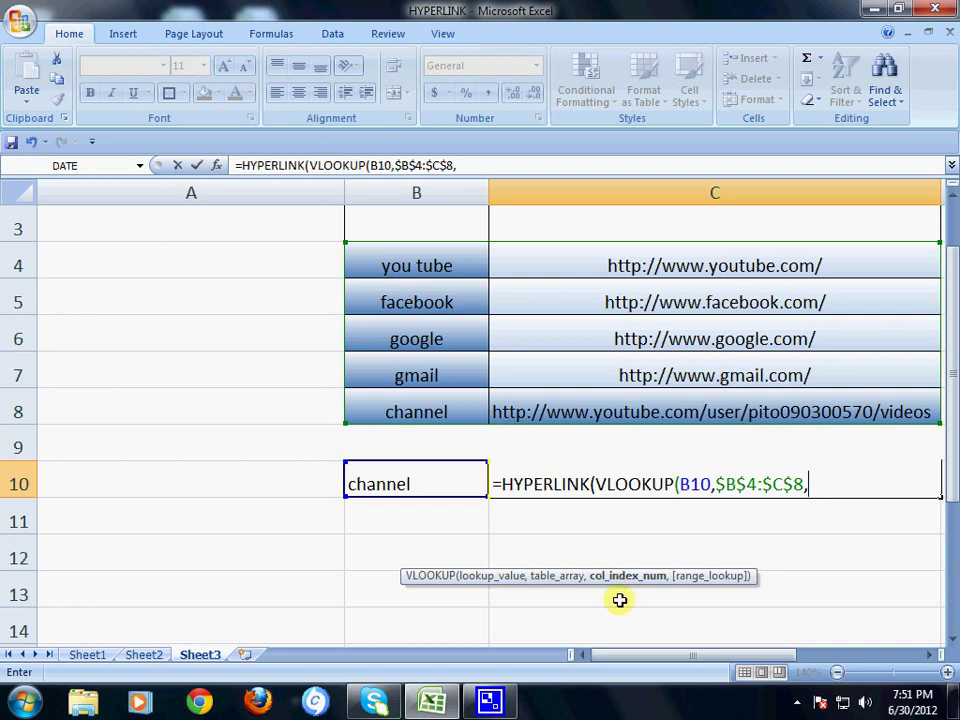
pyautogui.write('2')
pyautogui.write('),')
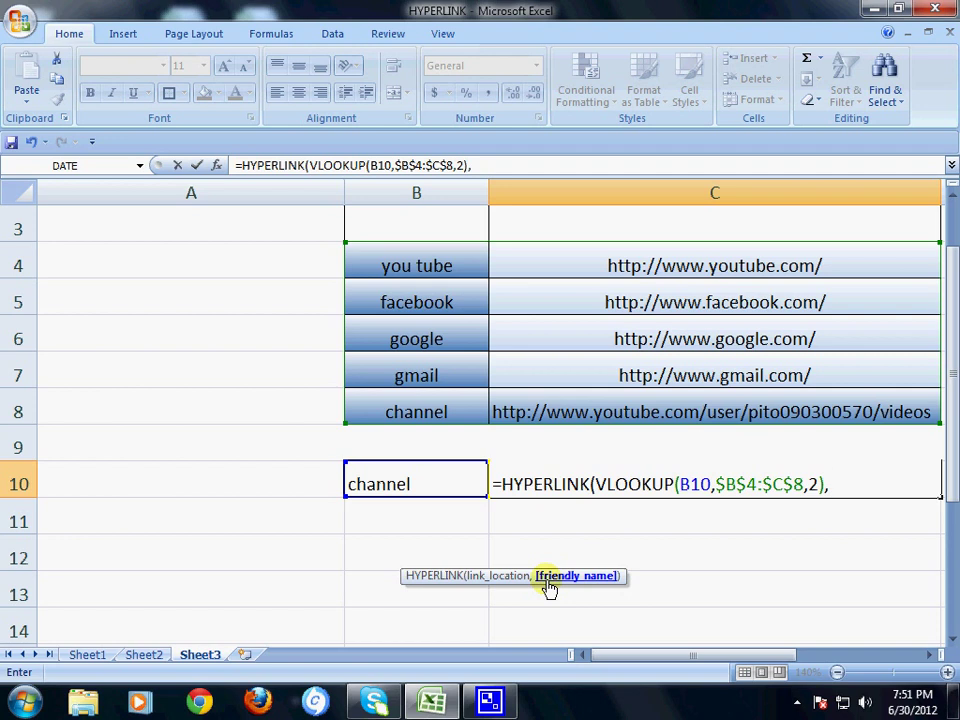
pyautogui.click(430, 474)
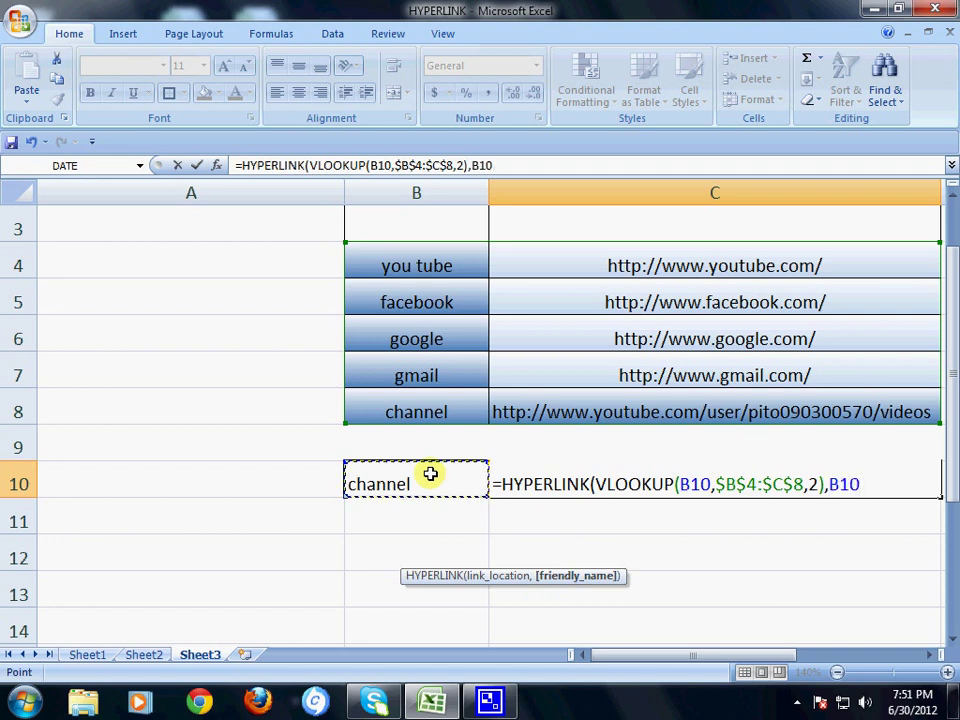
pyautogui.write(')')
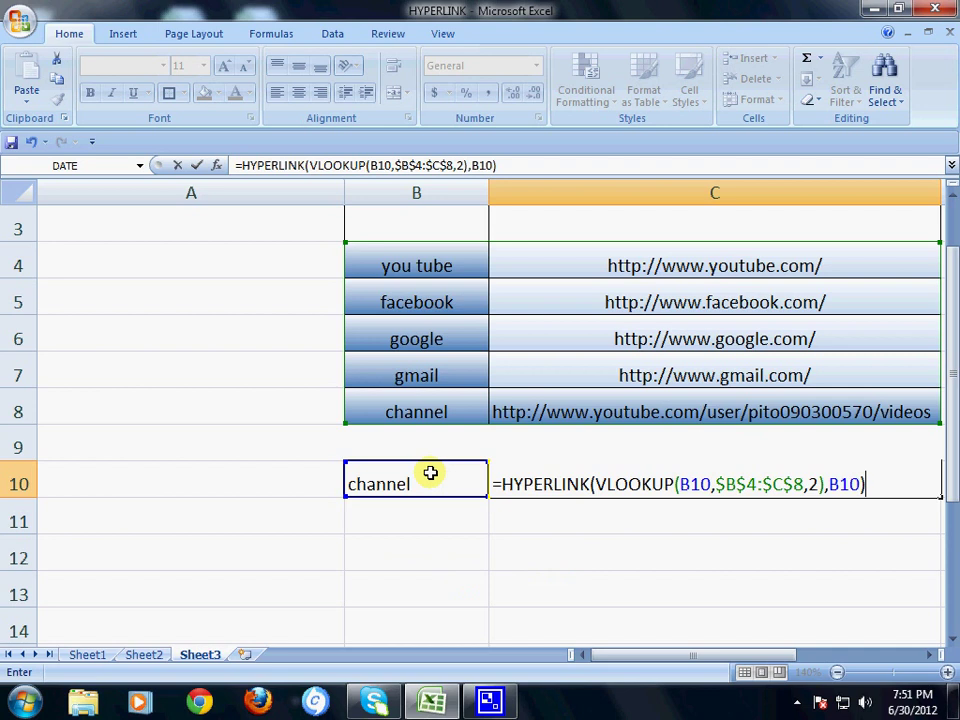
pyautogui.press('Return')
pyautogui.click(510, 578)
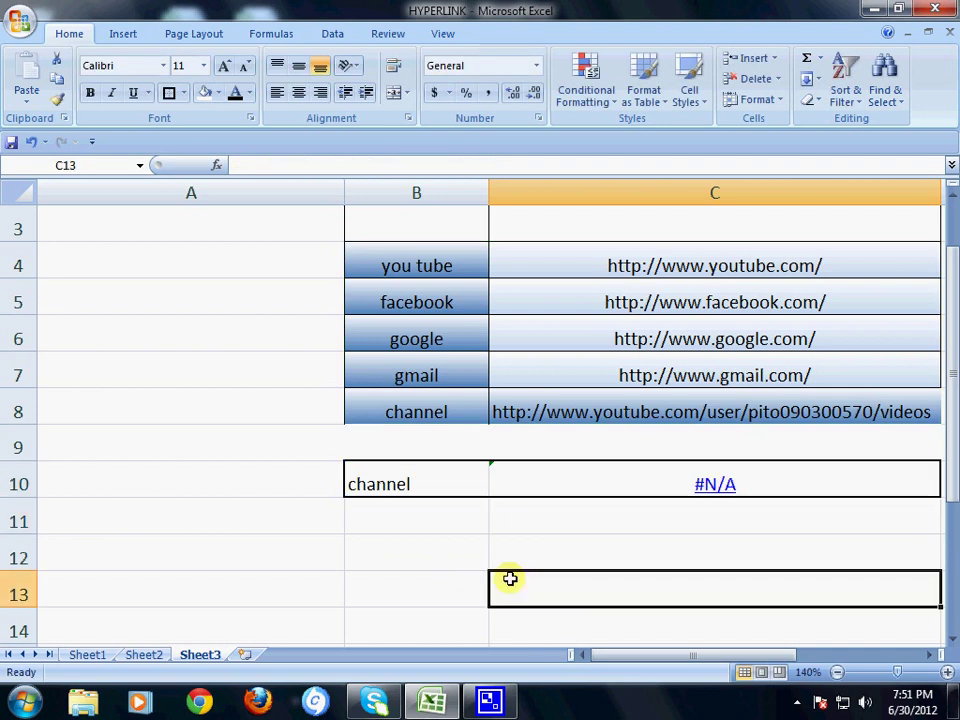
# With C10 selected, zoom out from 140% to 120%
pyautogui.click(530, 490)
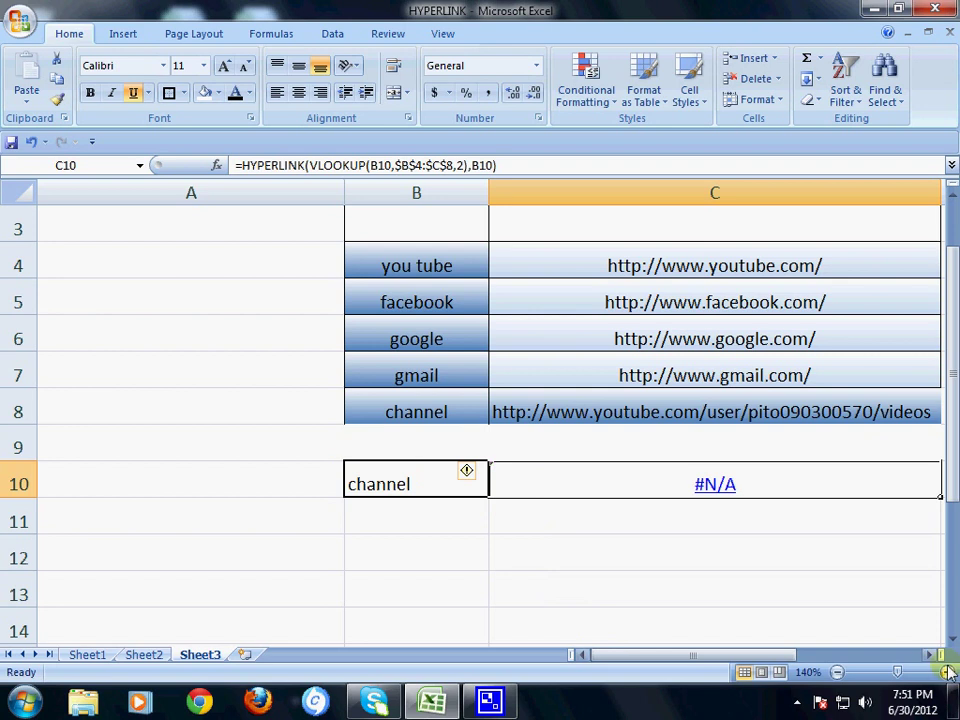
pyautogui.click(838, 673)
pyautogui.click(838, 673)
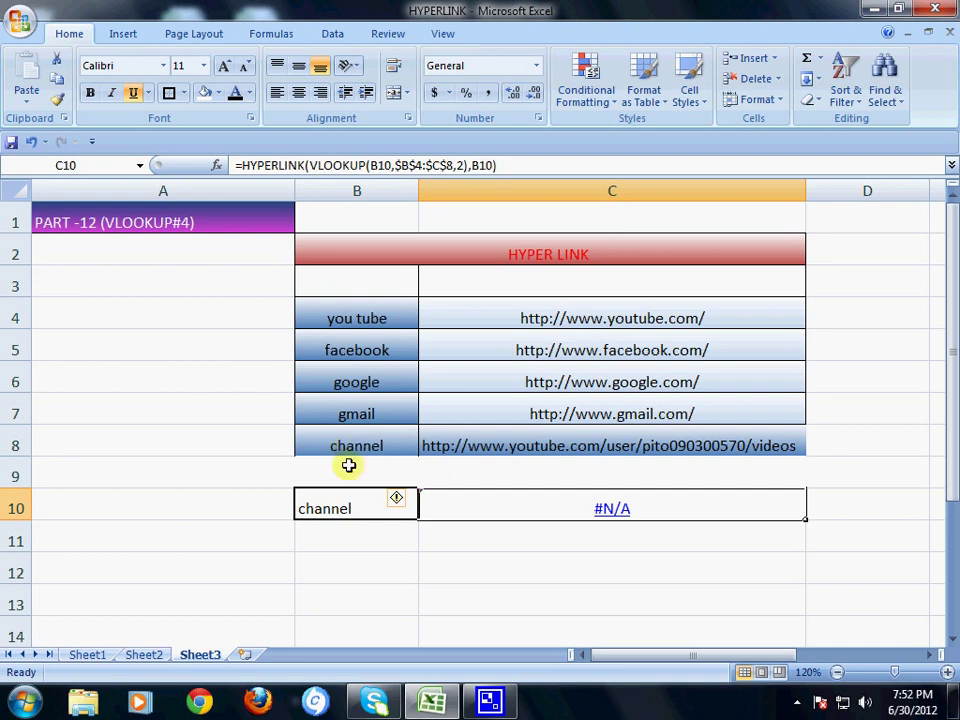
# Move the channel row into row 3 and the you tube row into row 8
pyautogui.rightClick(20, 449)
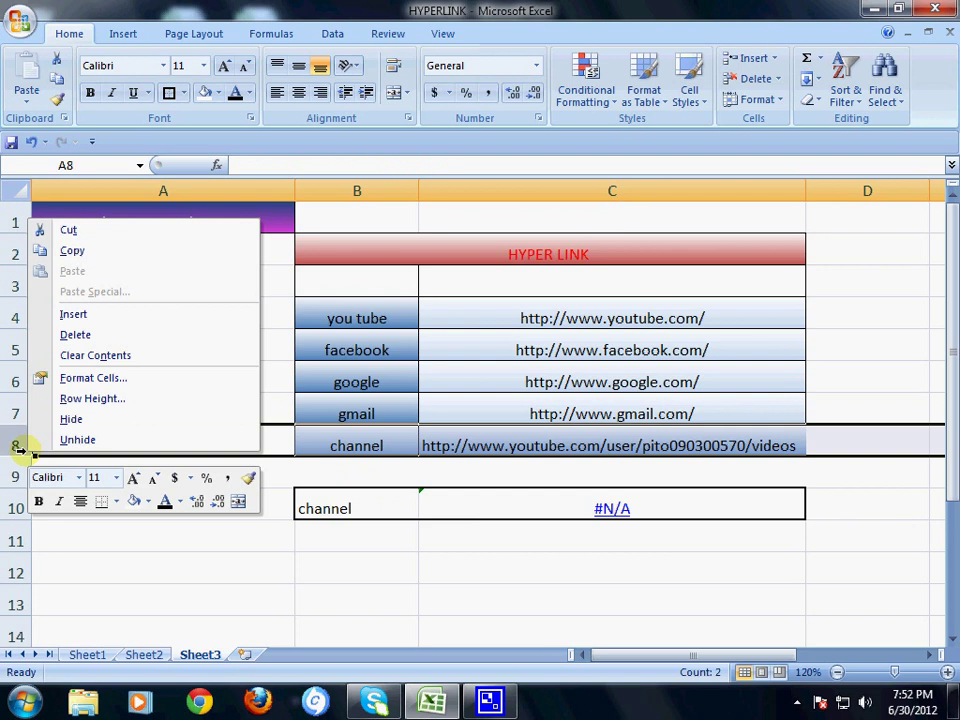
pyautogui.click(44, 230)
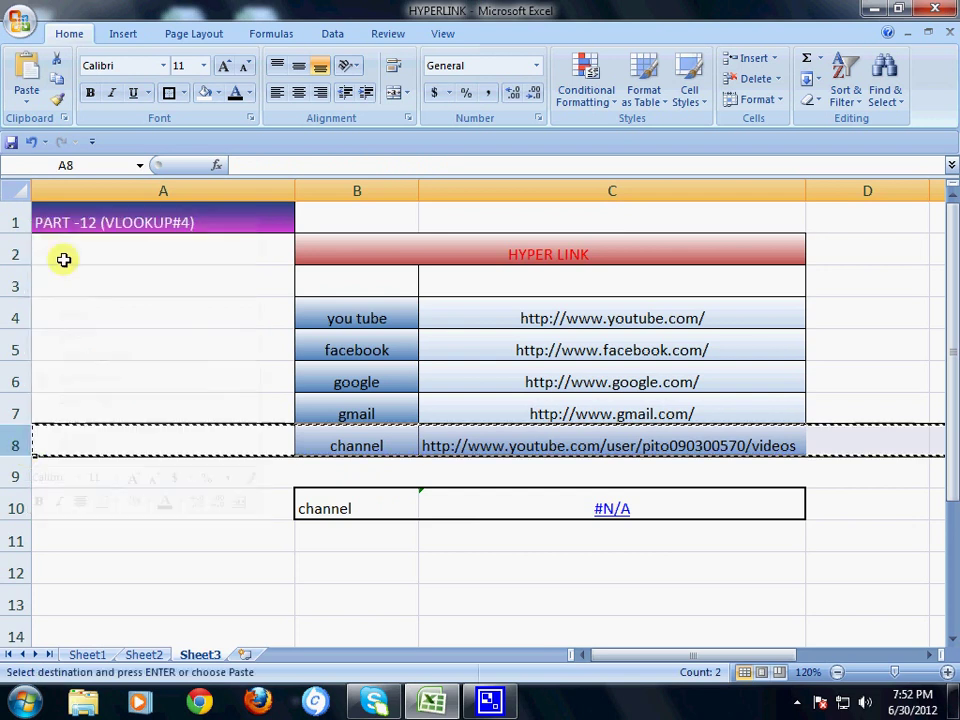
pyautogui.rightClick(19, 286)
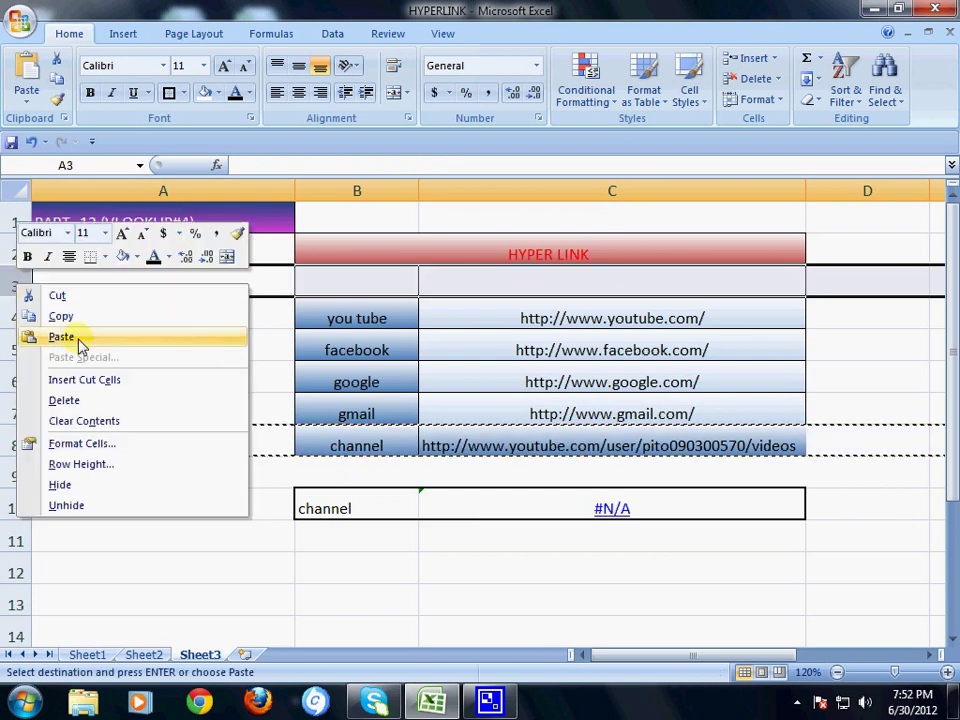
pyautogui.click(62, 337)
pyautogui.rightClick(19, 317)
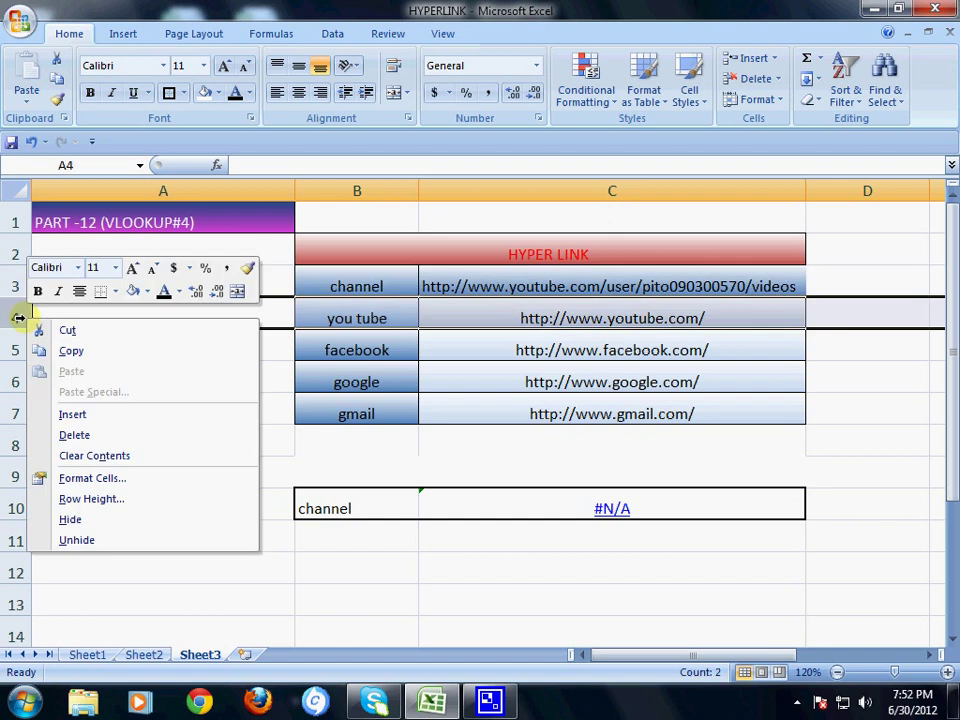
pyautogui.click(65, 331)
pyautogui.rightClick(26, 445)
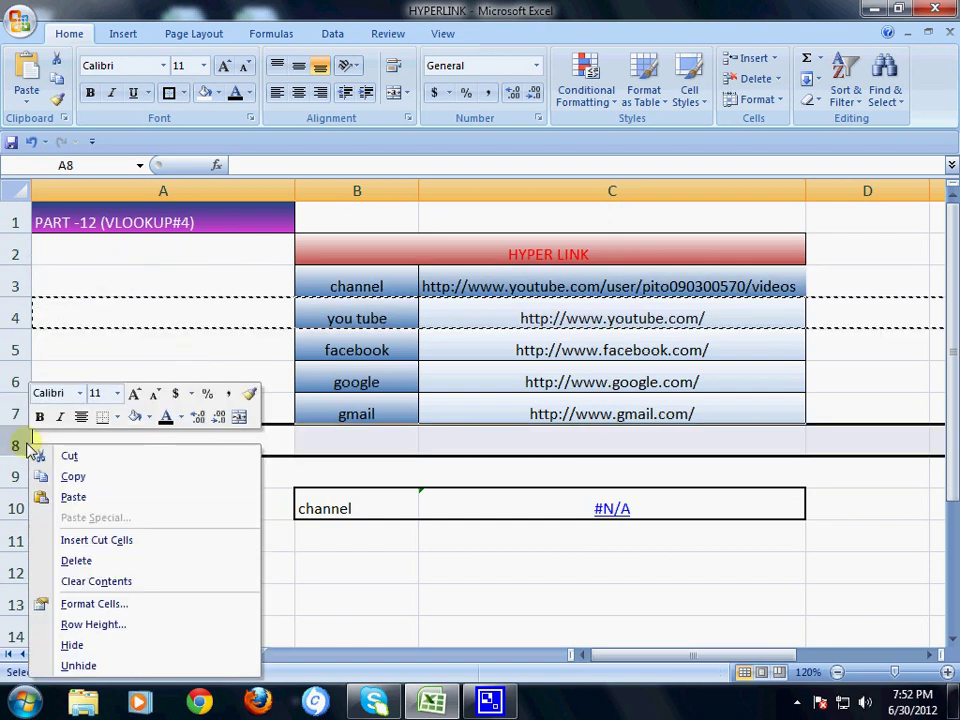
pyautogui.click(70, 497)
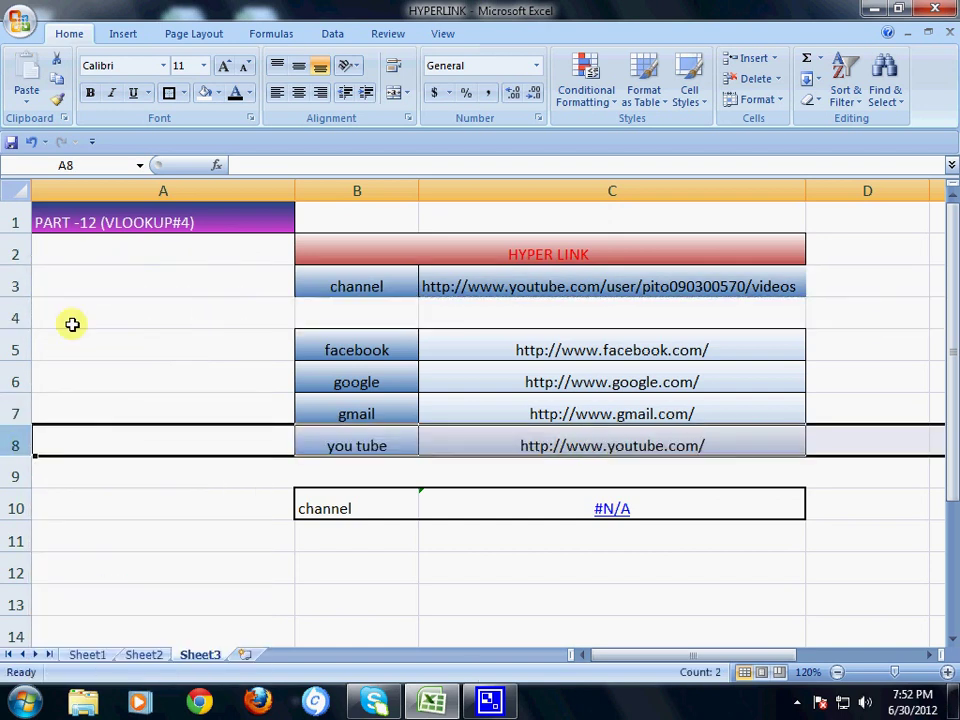
# Delete the empty row 4 so the site list spans rows 3–7
pyautogui.rightClick(15, 314)
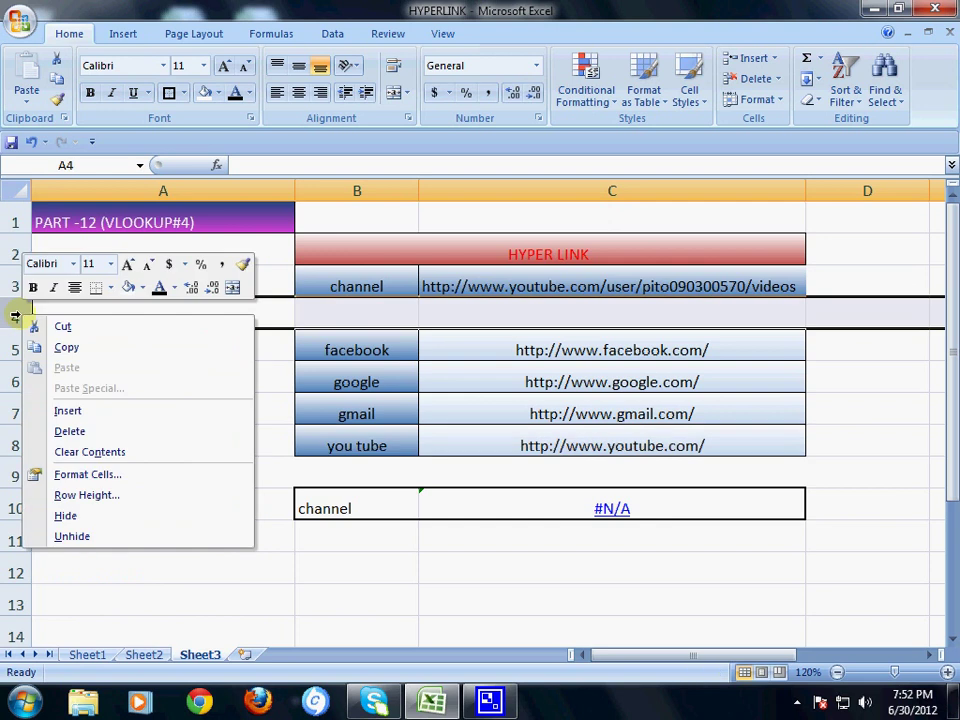
pyautogui.click(93, 434)
pyautogui.click(321, 563)
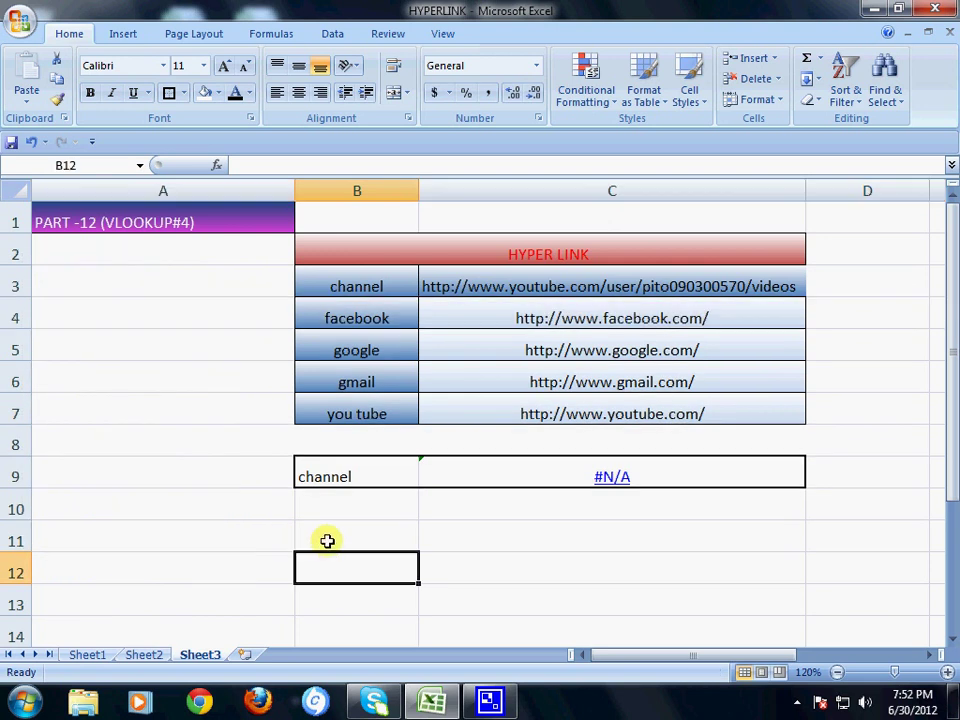
pyautogui.click(580, 476)
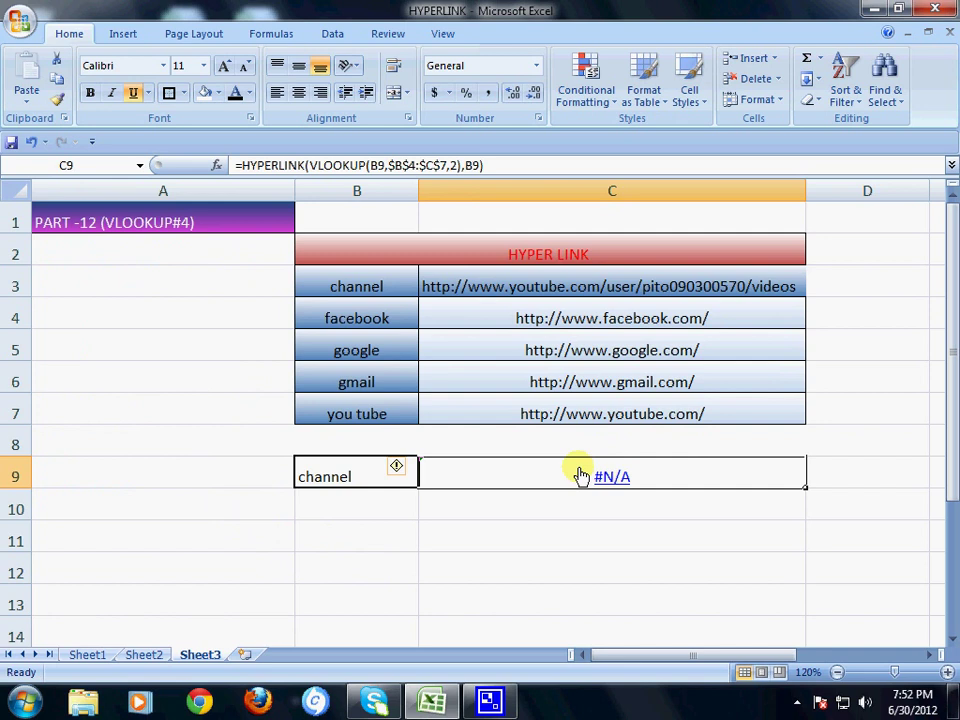
# Inspect C9's formula, zoom back to 140%, and open C9 for in-cell editing
pyautogui.press('Down')
pyautogui.press('Down')
pyautogui.press('Down')
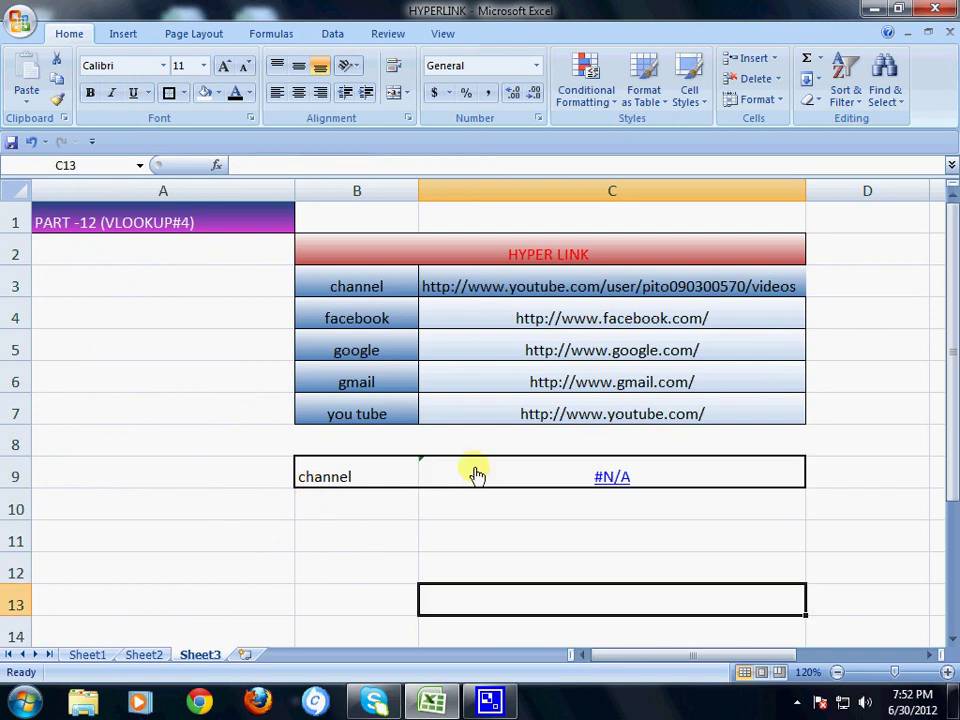
pyautogui.click(477, 474)
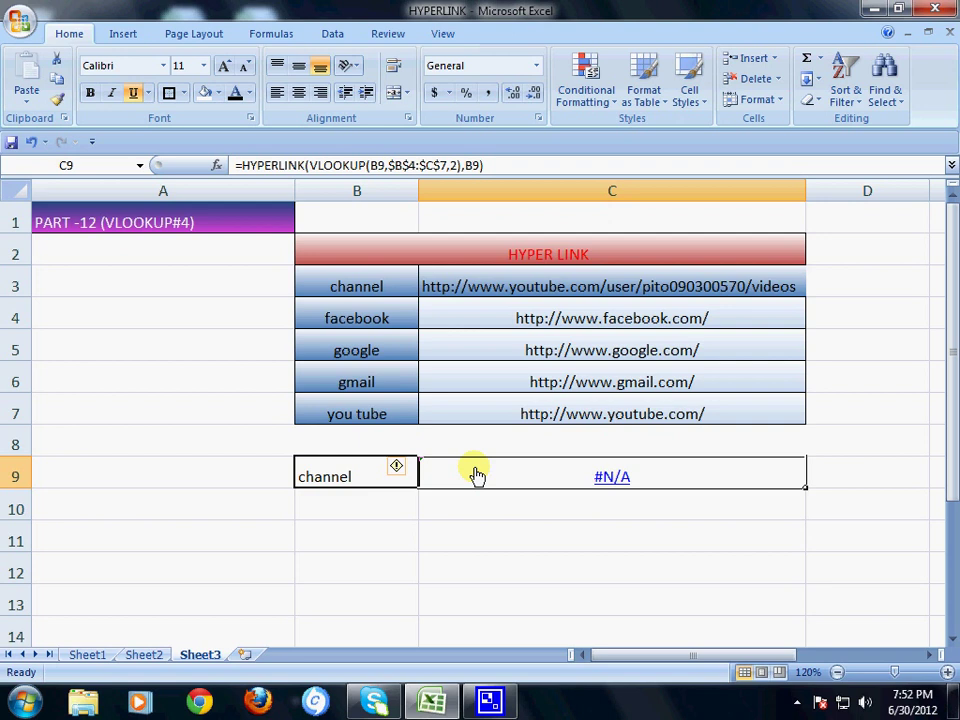
pyautogui.press('F2')
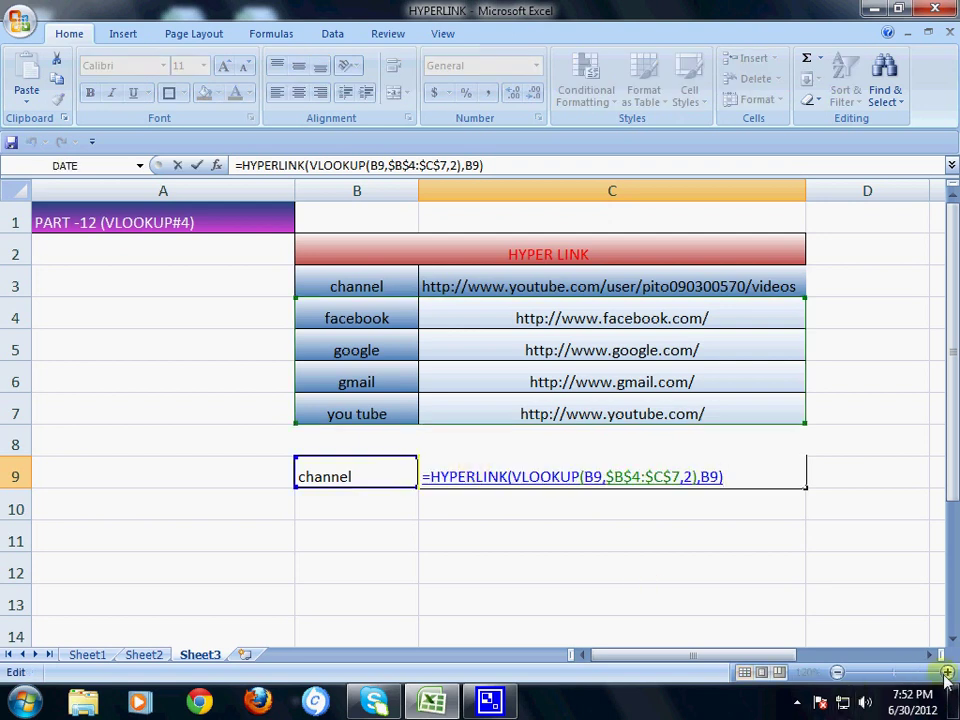
pyautogui.click(738, 603)
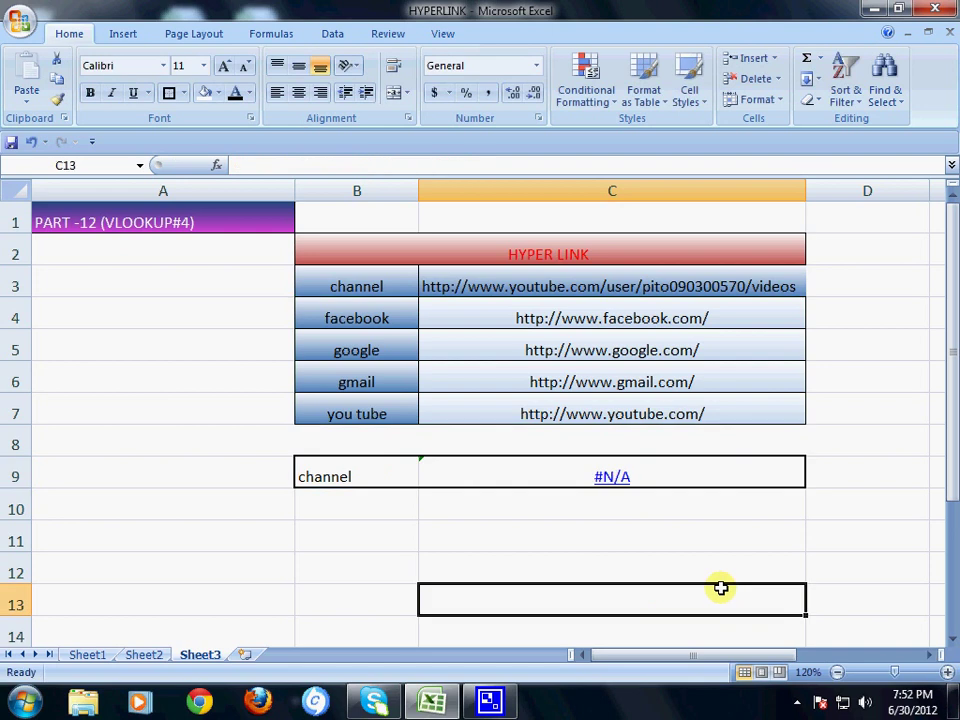
pyautogui.click(945, 672)
pyautogui.click(945, 672)
pyautogui.click(628, 476)
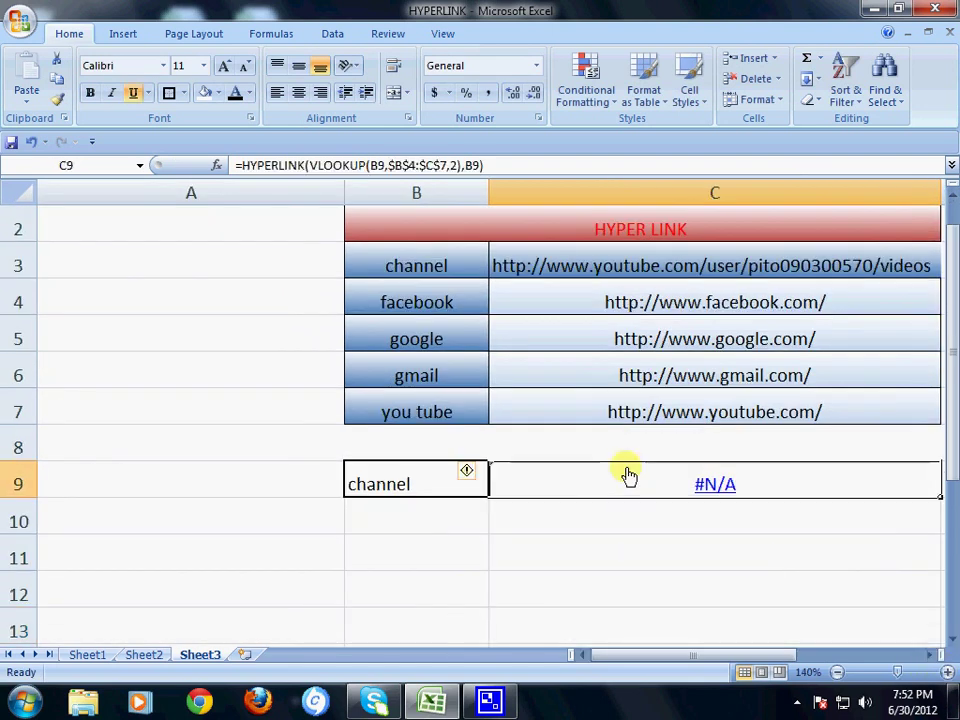
pyautogui.doubleClick(628, 476)
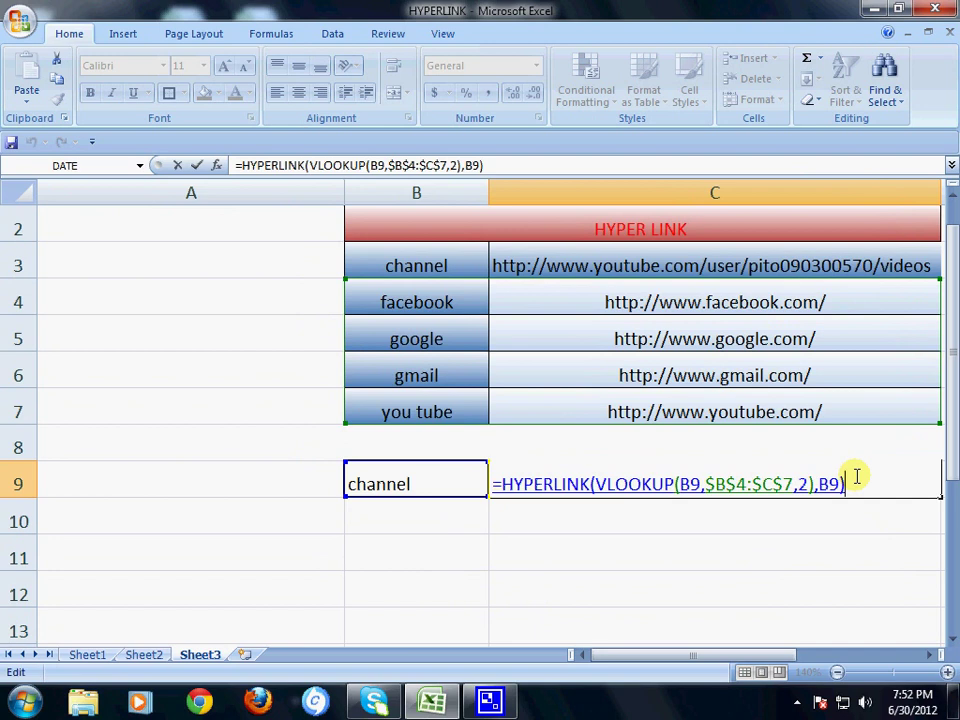
# Rewrite C9 as =HYPERLINK(VLOOKUP(B9,$B$3:$C$7,2),B9) and commit it
pyautogui.moveTo(852, 482); pyautogui.dragTo(673, 482)
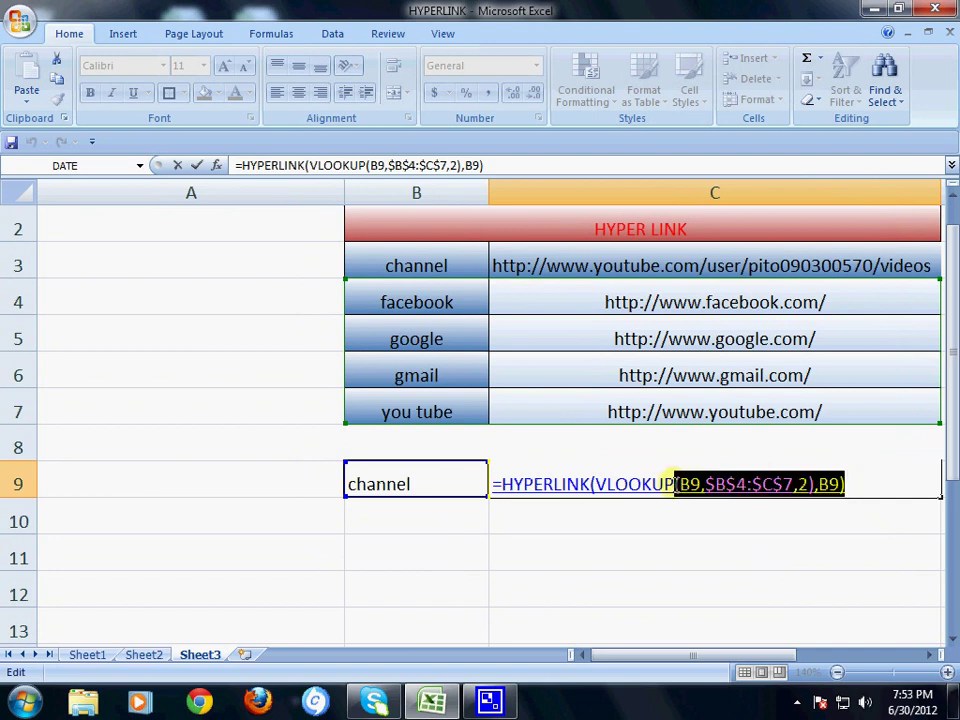
pyautogui.press('Delete')
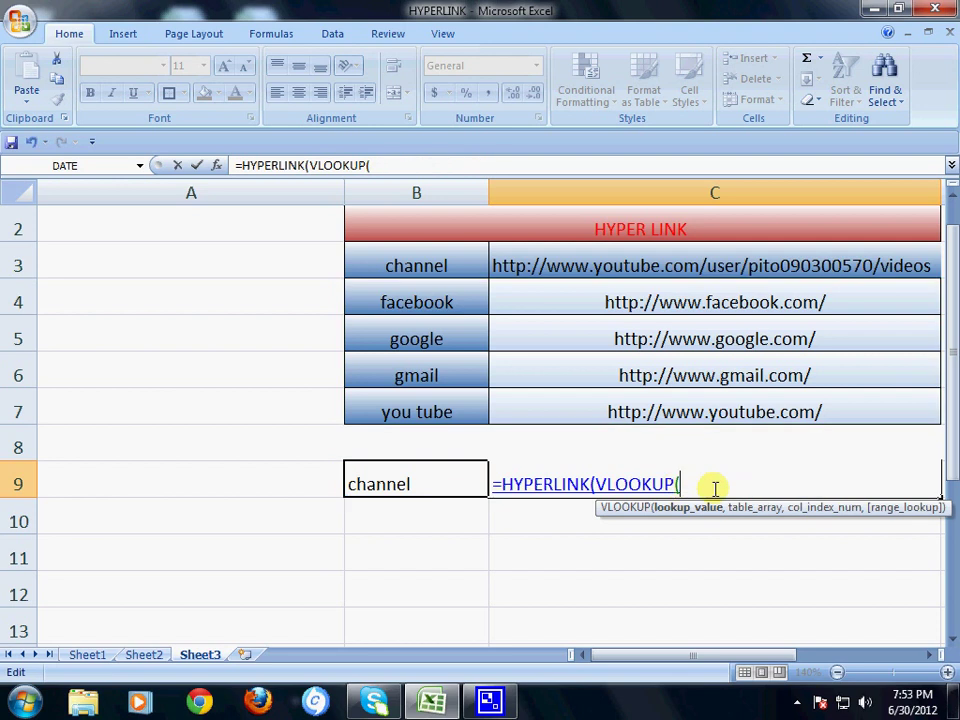
pyautogui.click(370, 483)
pyautogui.write(',')
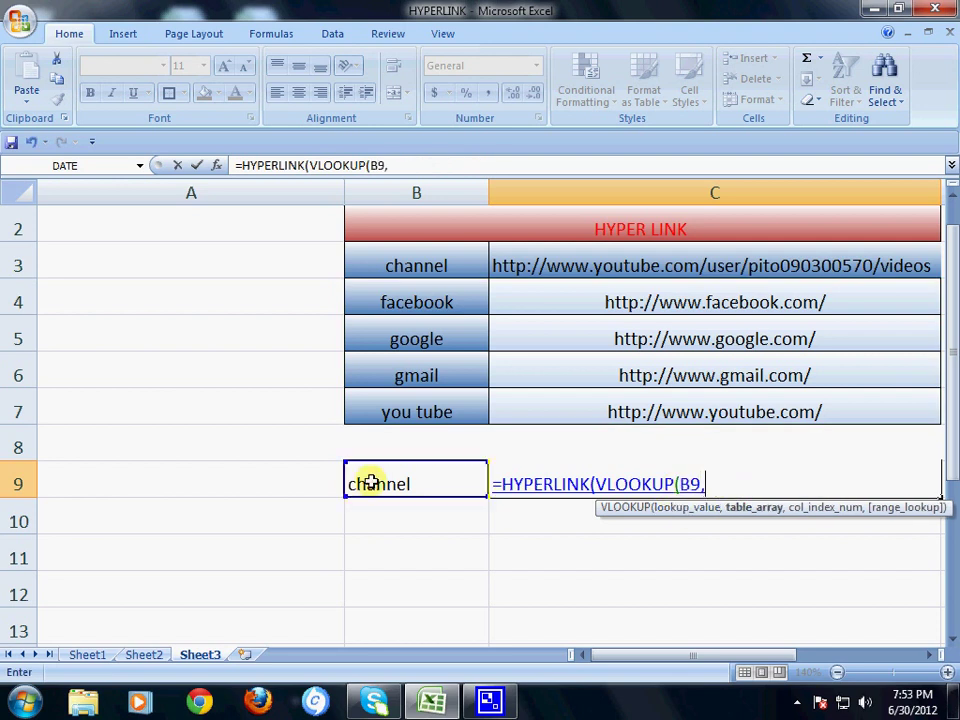
pyautogui.click(367, 240)
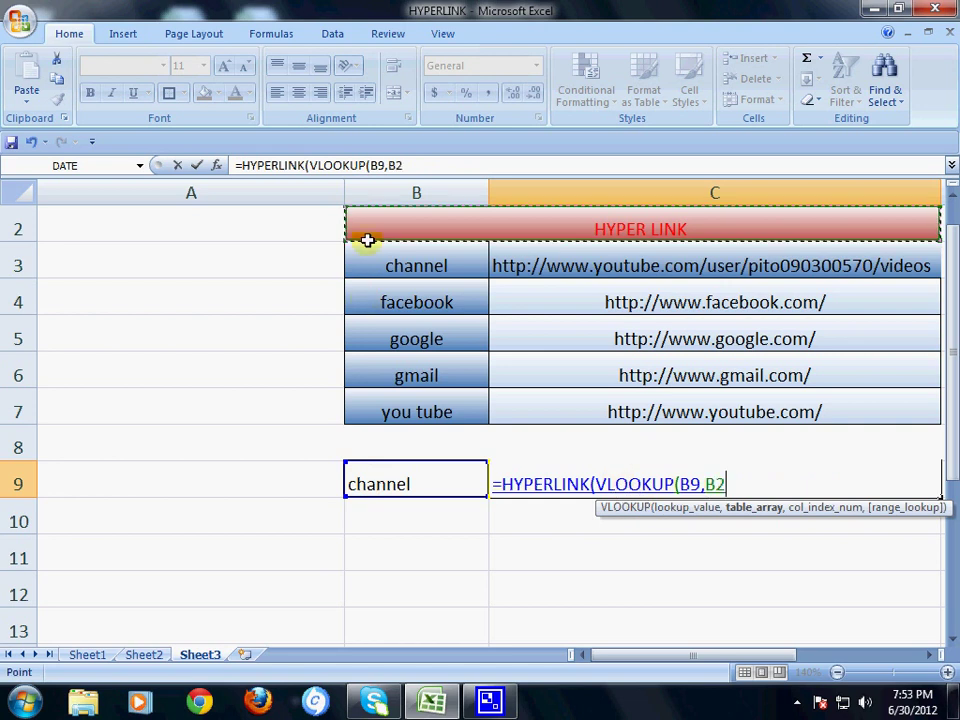
pyautogui.moveTo(375, 257); pyautogui.dragTo(743, 418)
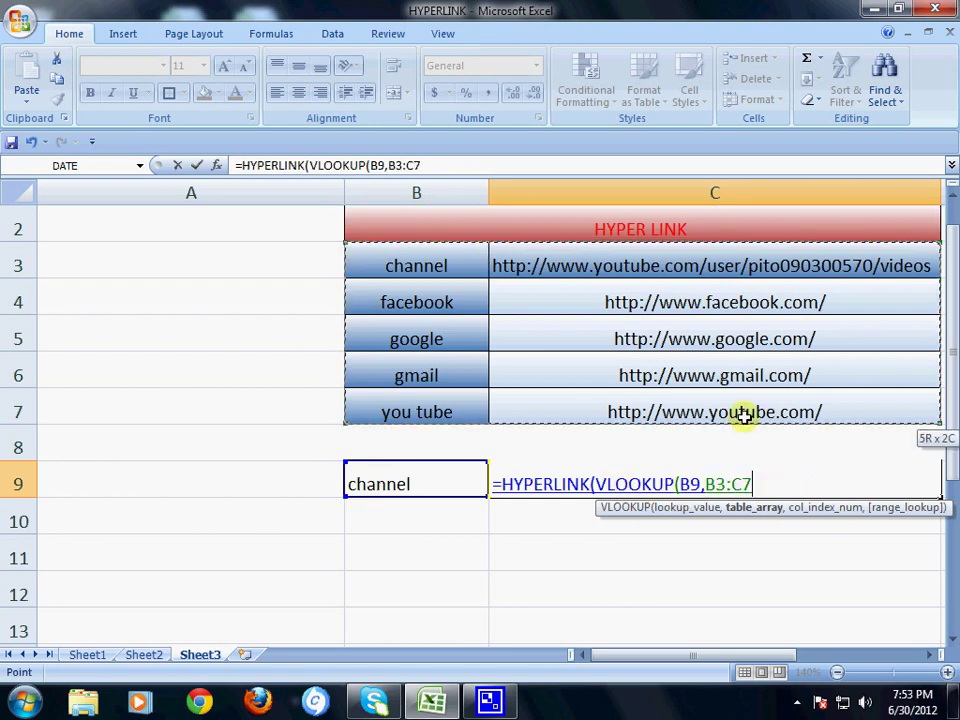
pyautogui.press('F4')
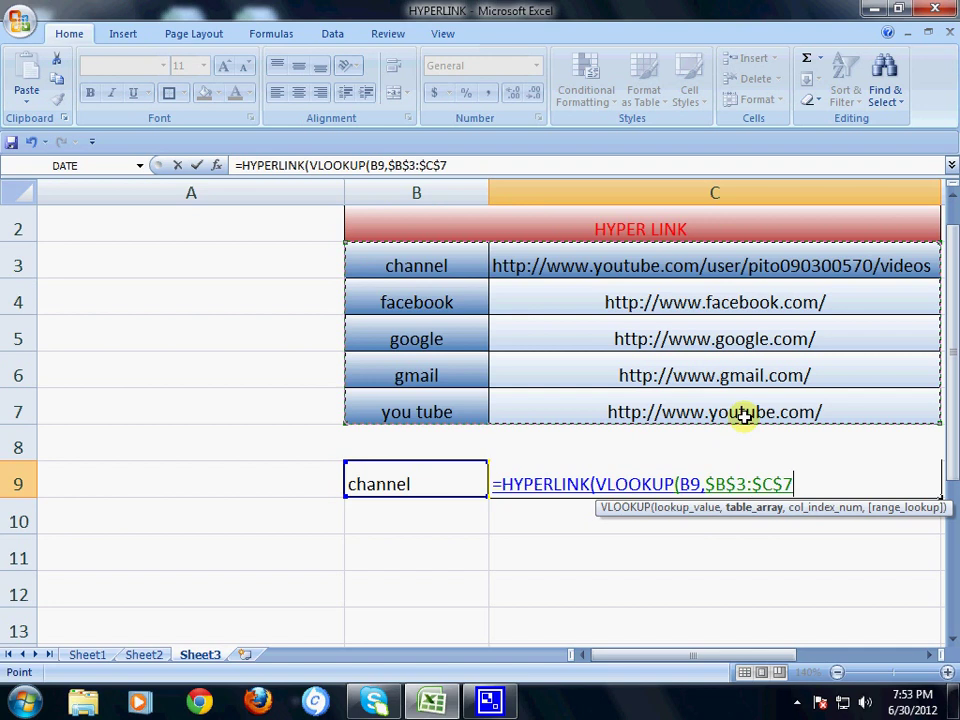
pyautogui.write(',')
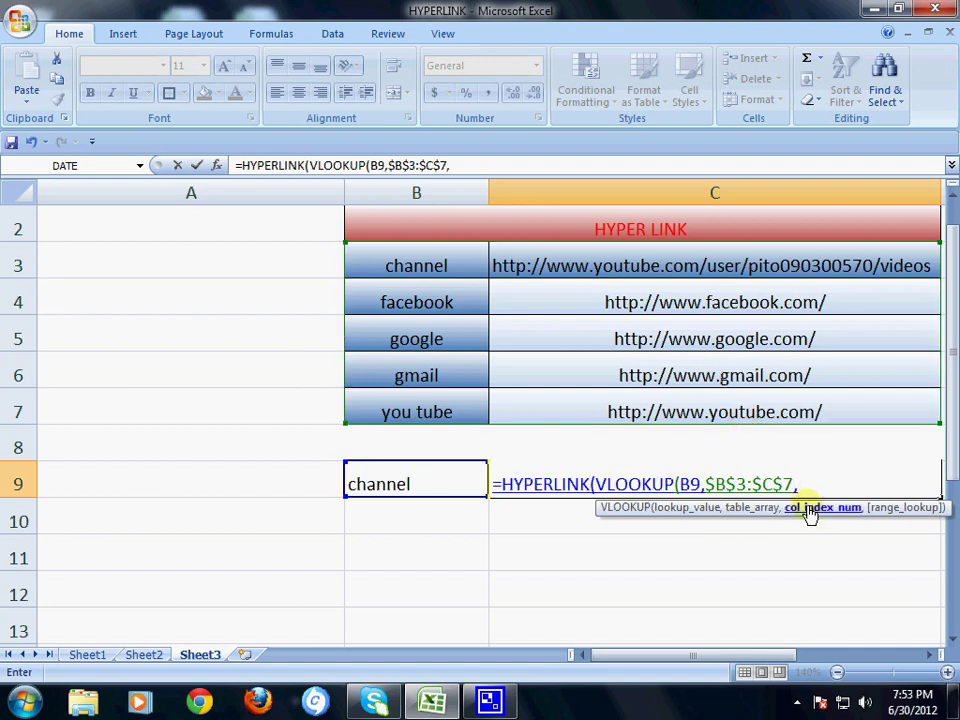
pyautogui.write('2')
pyautogui.write('),')
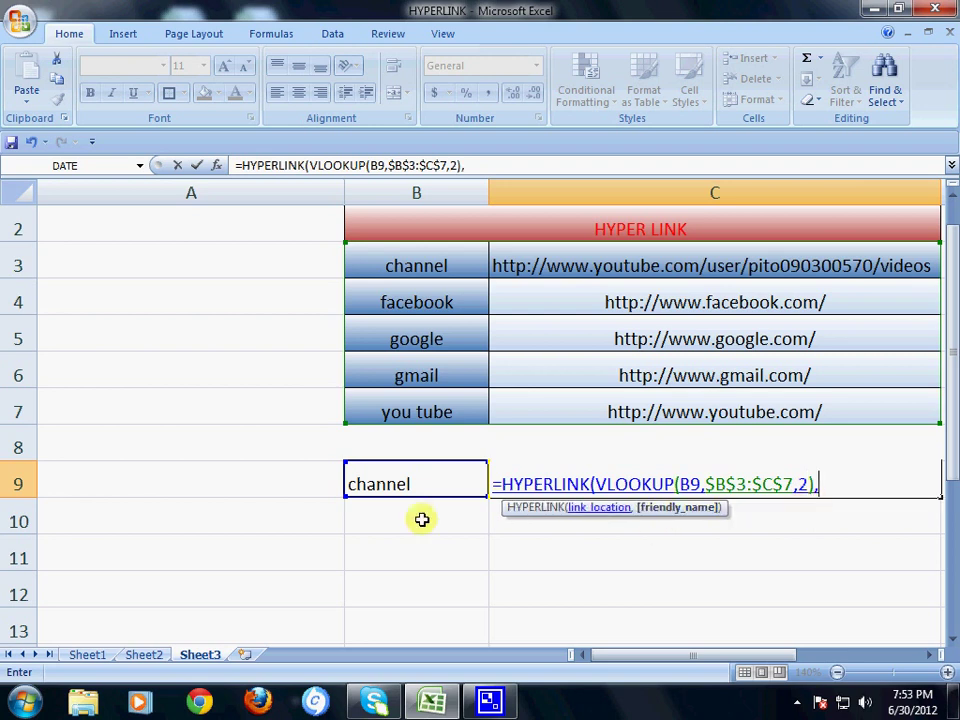
pyautogui.click(385, 484)
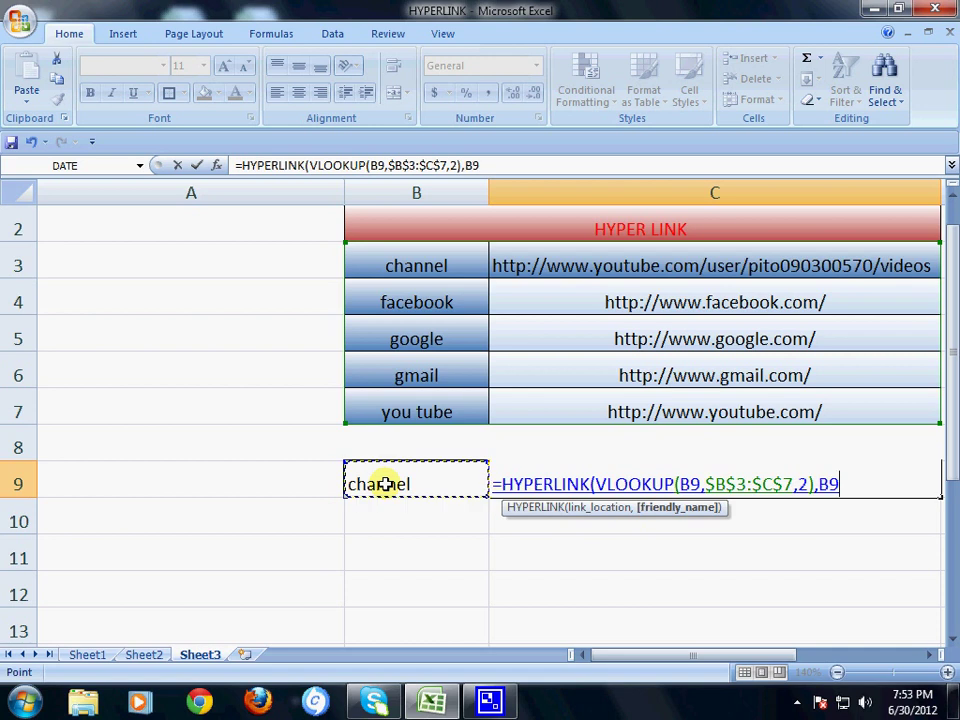
pyautogui.write(')')
pyautogui.press('Return')
# Center the channel link in C9
pyautogui.click(447, 597)
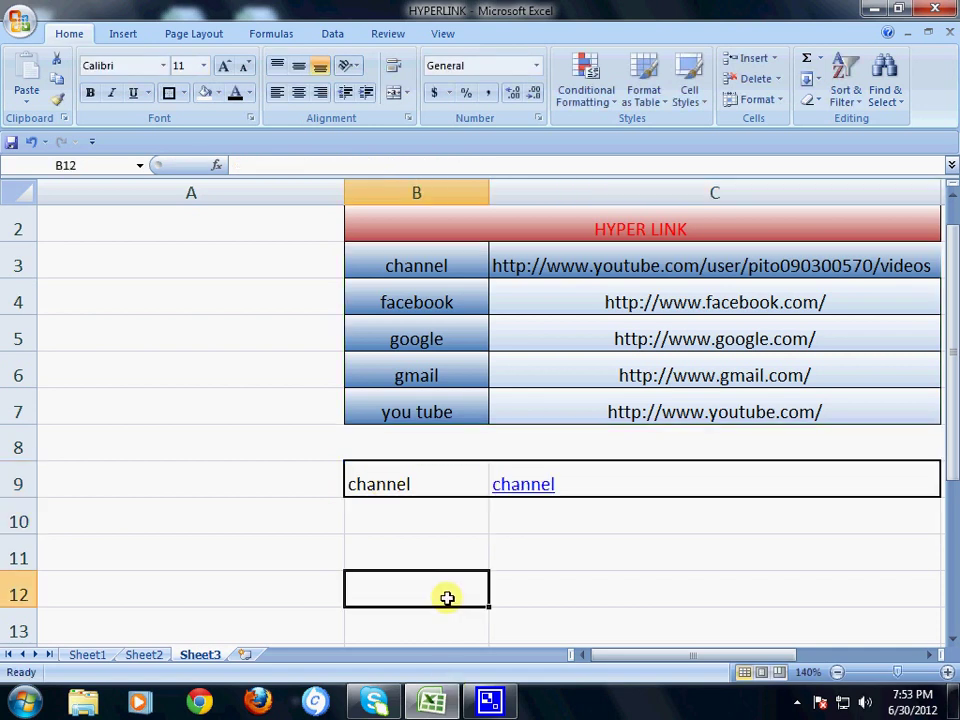
pyautogui.click(585, 484)
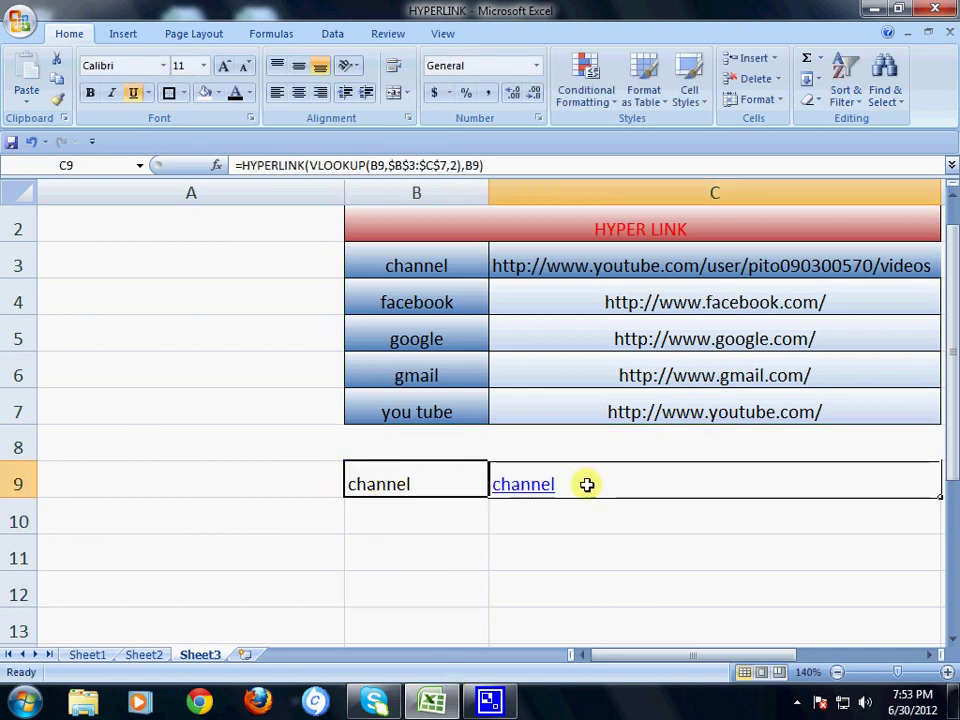
pyautogui.click(298, 92)
pyautogui.press('Down')
pyautogui.press('Down')
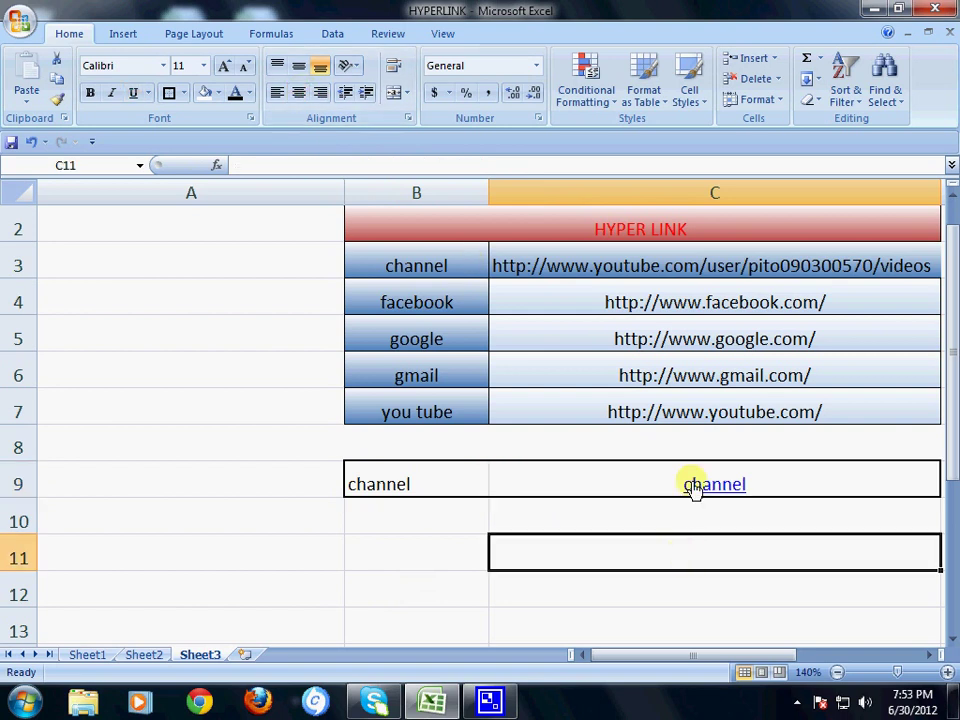
# Test that the channel link opens the YouTube channel's videos page, then minimize Firefox
pyautogui.click(693, 488)
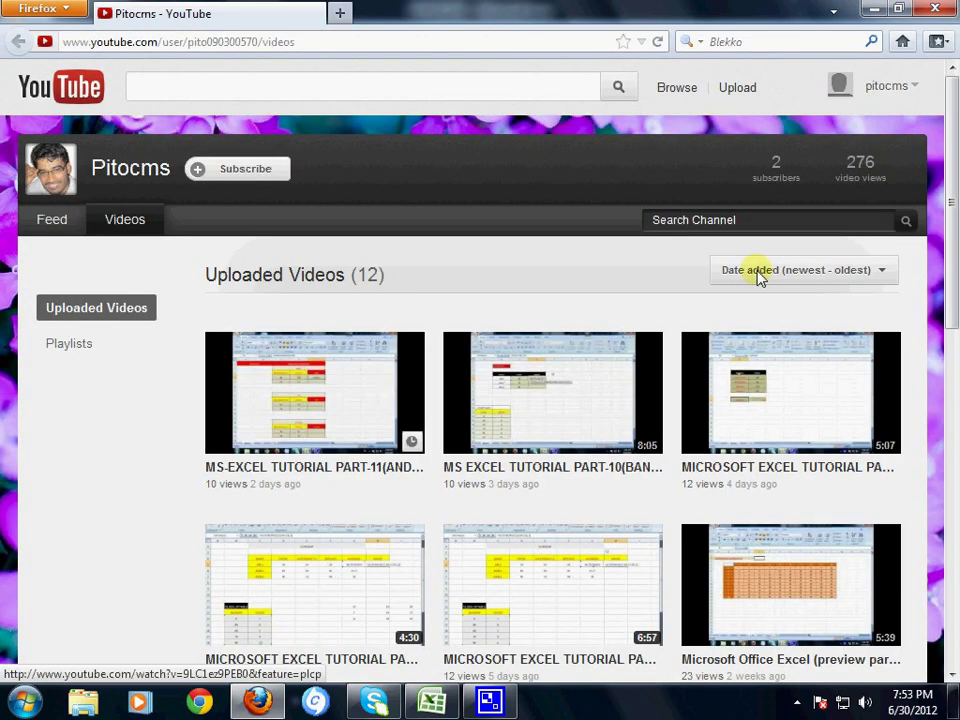
pyautogui.scroll(-2, 953, 401)
pyautogui.scroll(-3, 953, 401)
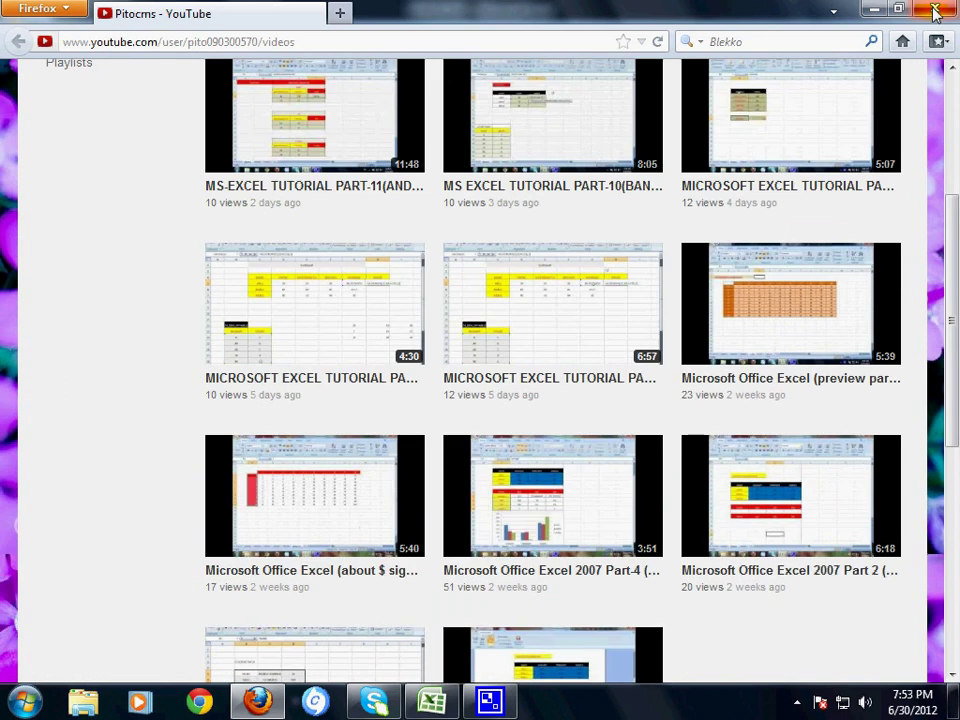
pyautogui.click(876, 10)
# Select cell B9 and bring up the Data ribbon tools for it
pyautogui.click(711, 519)
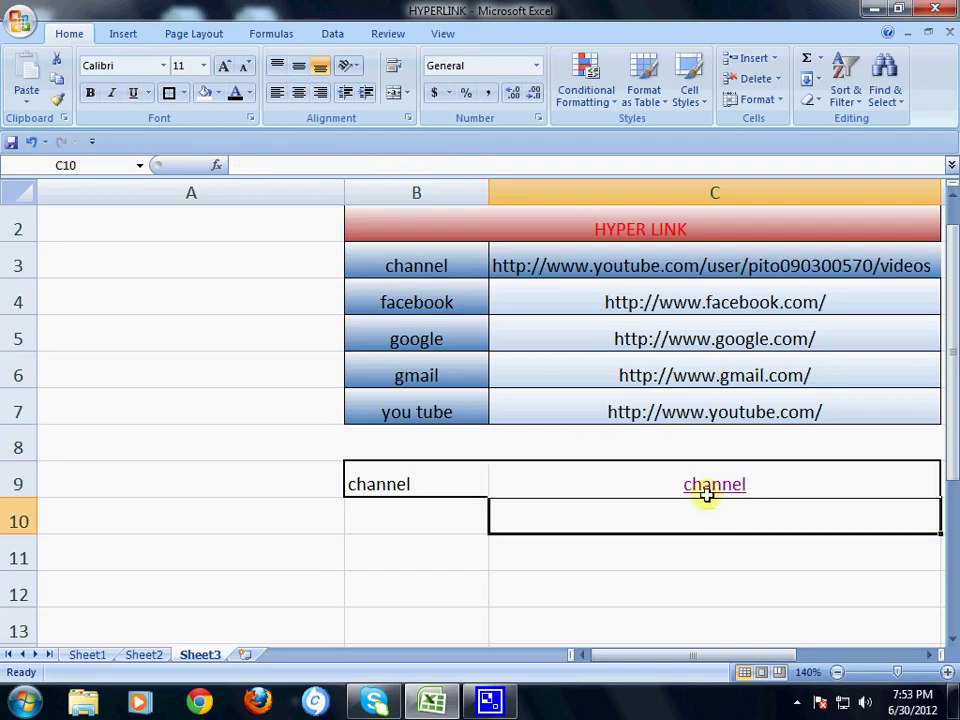
pyautogui.click(464, 482)
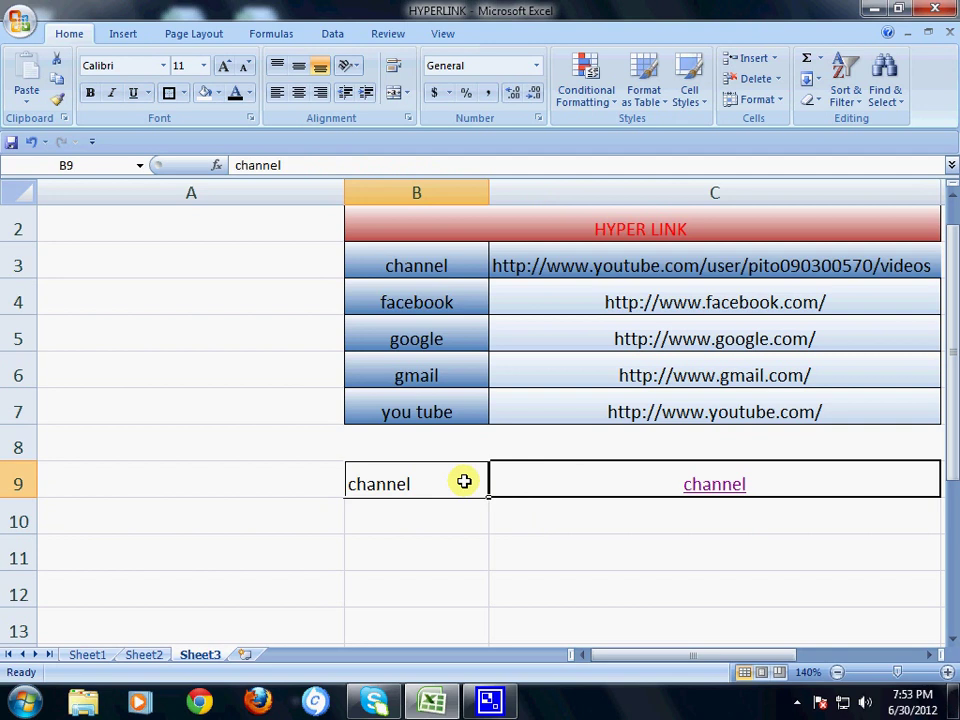
pyautogui.click(461, 553)
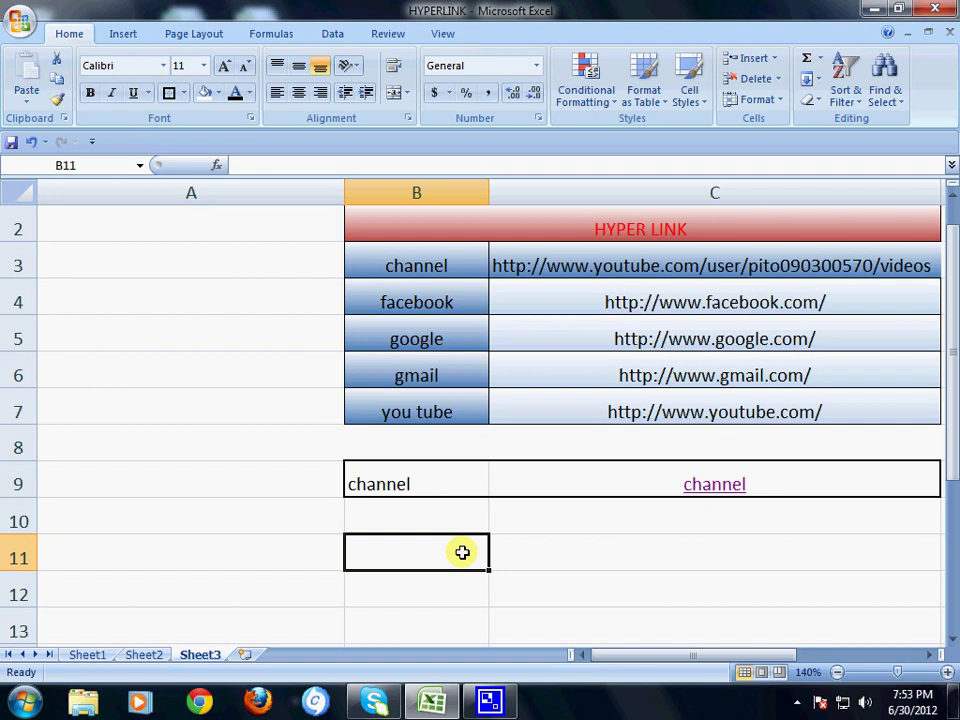
pyautogui.click(414, 480)
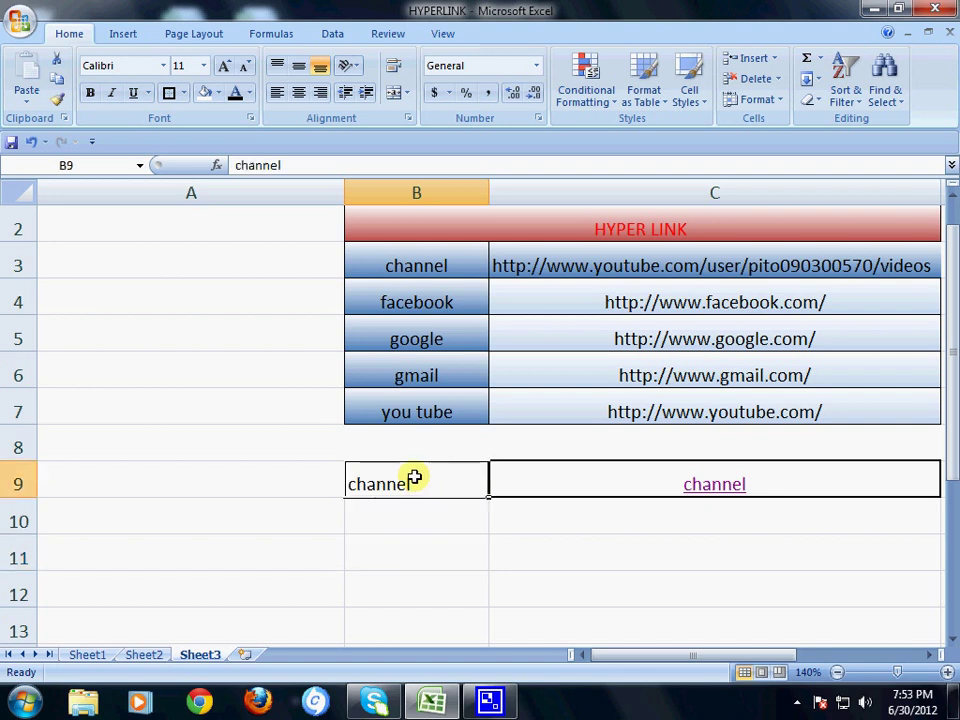
pyautogui.click(332, 36)
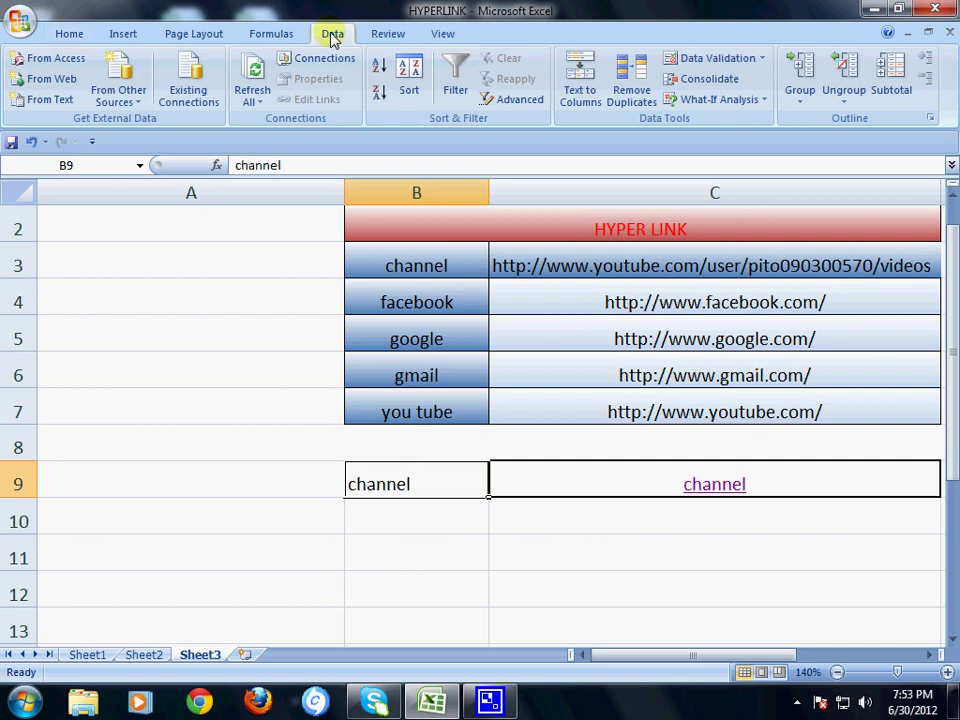
# Give B9 a List validation rule with source range =$B$3:$B$7
pyautogui.click(755, 64)
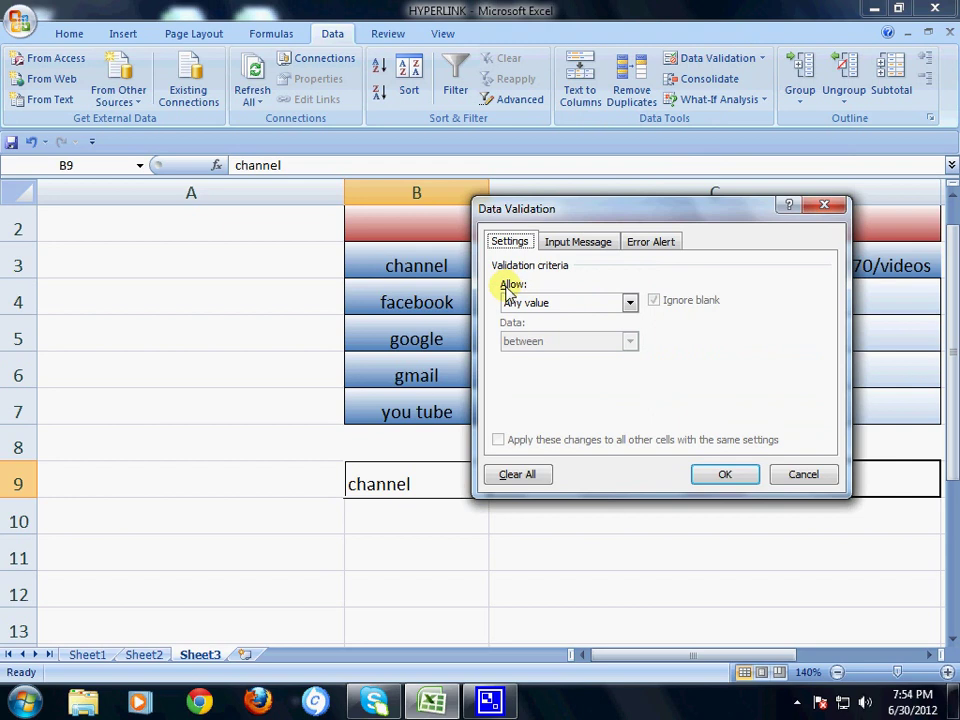
pyautogui.click(629, 302)
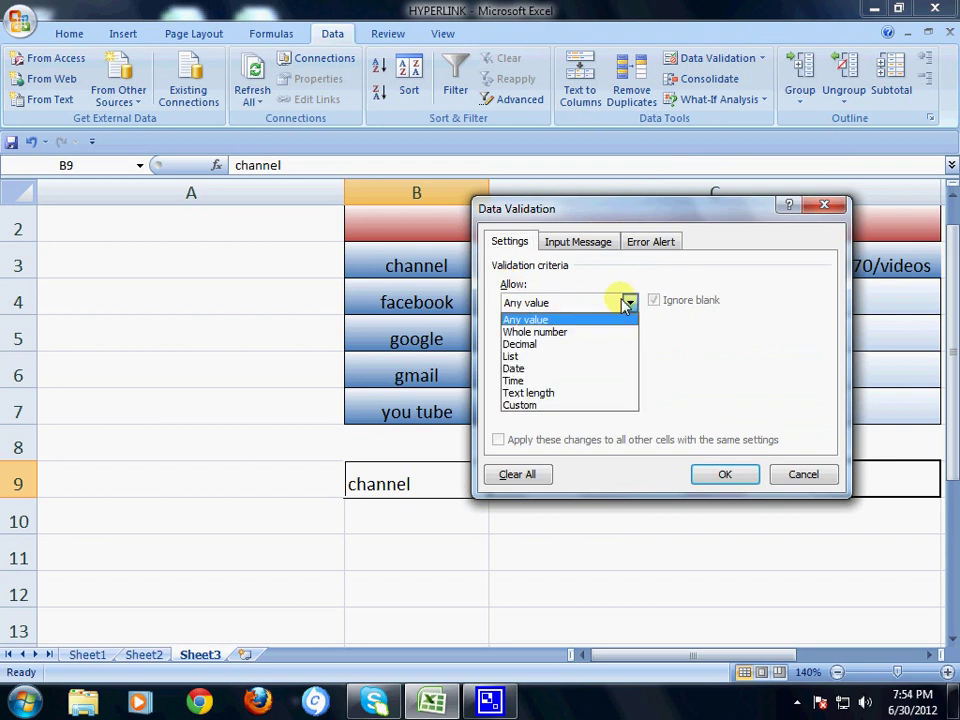
pyautogui.click(511, 357)
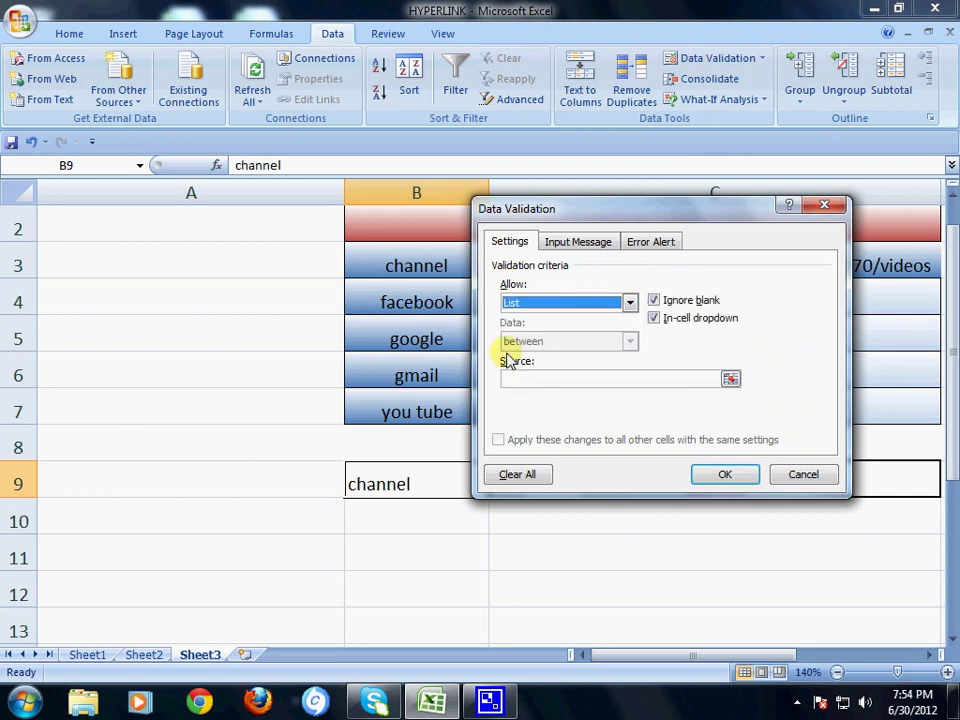
pyautogui.click(730, 381)
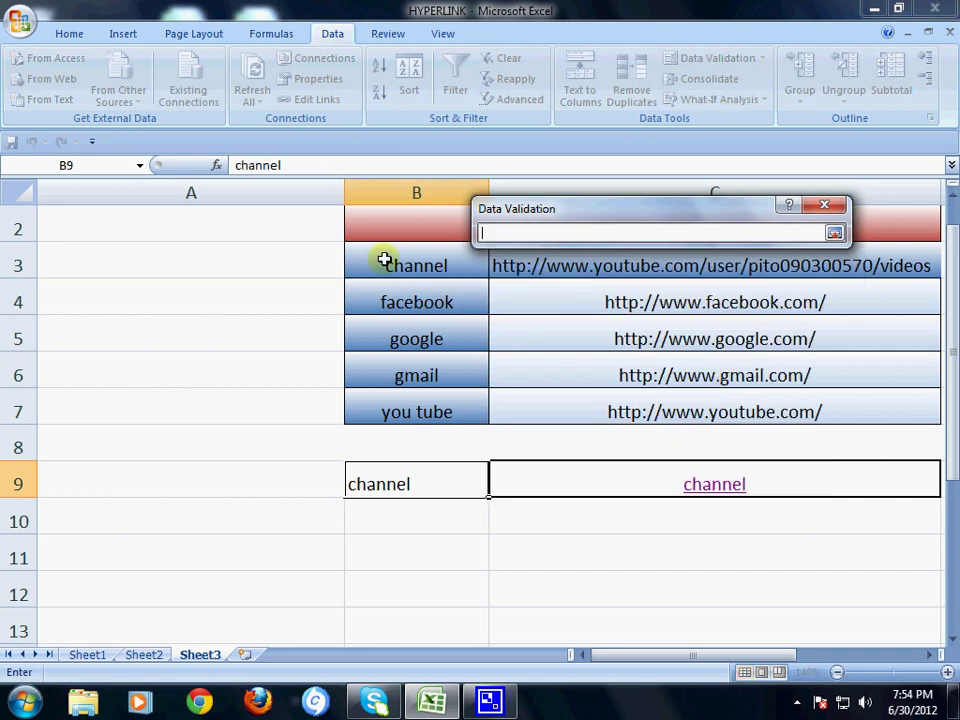
pyautogui.moveTo(381, 259); pyautogui.dragTo(405, 394)
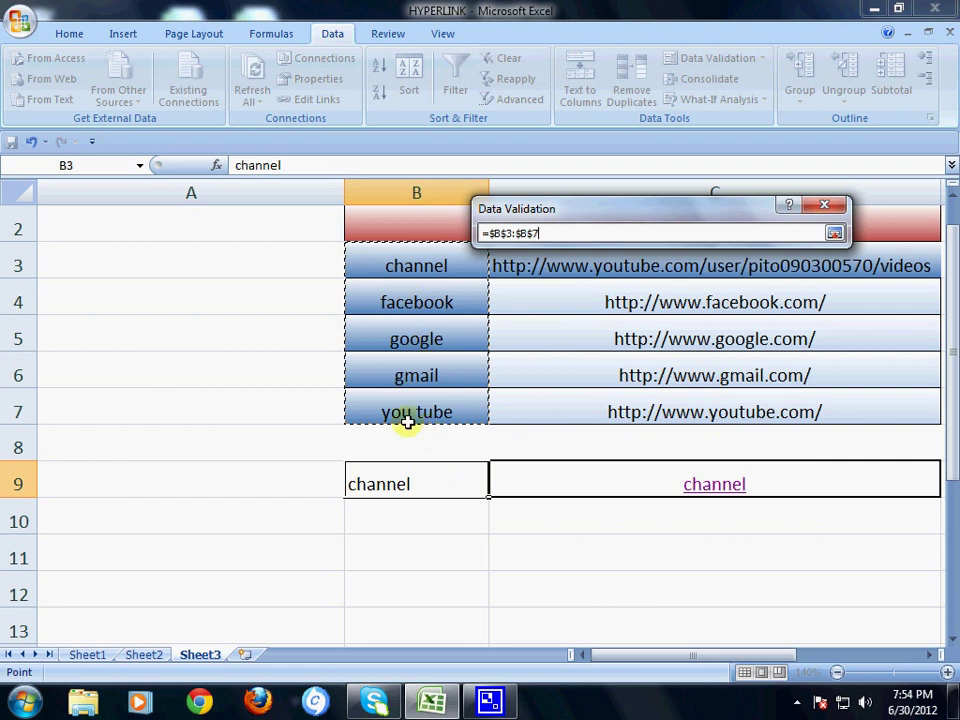
pyautogui.press('Return')
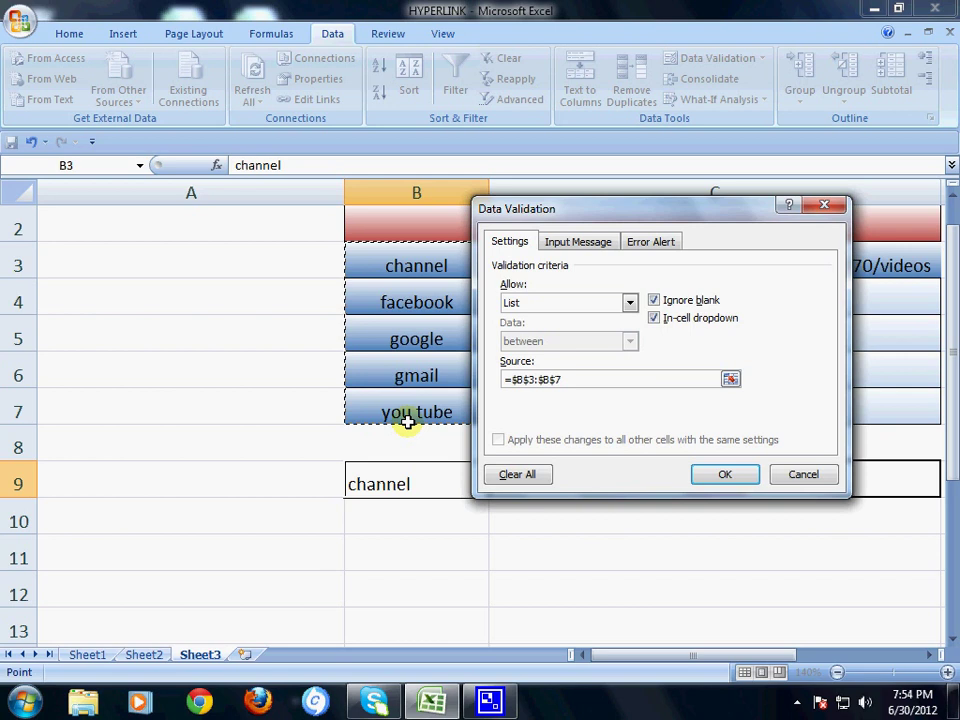
pyautogui.click(740, 480)
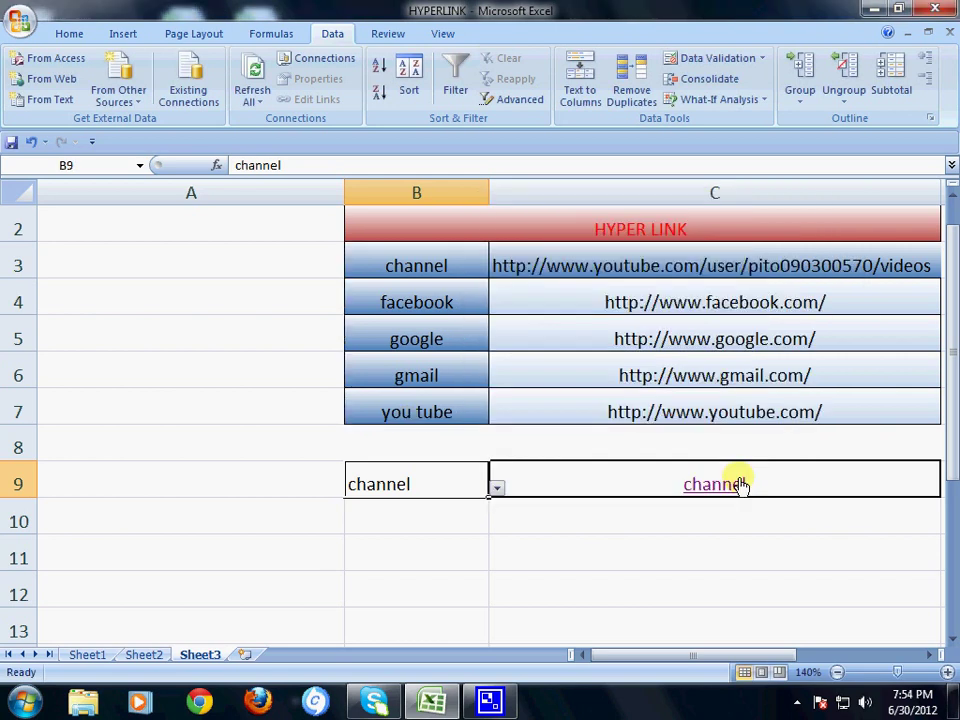
pyautogui.click(497, 488)
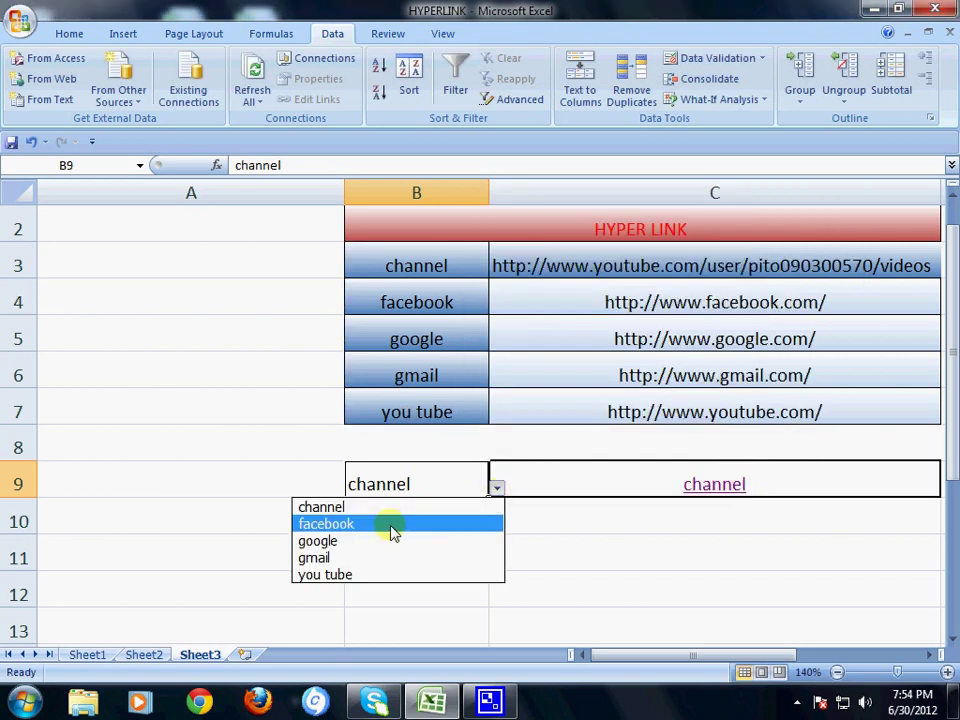
pyautogui.click(392, 532)
pyautogui.click(496, 489)
pyautogui.click(397, 546)
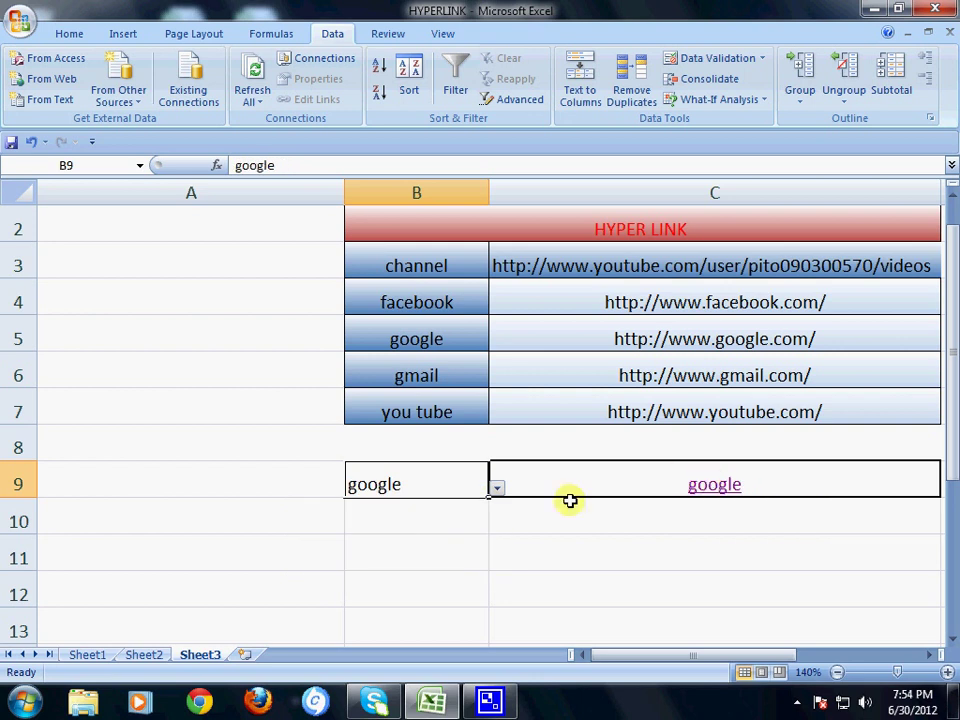
pyautogui.click(497, 488)
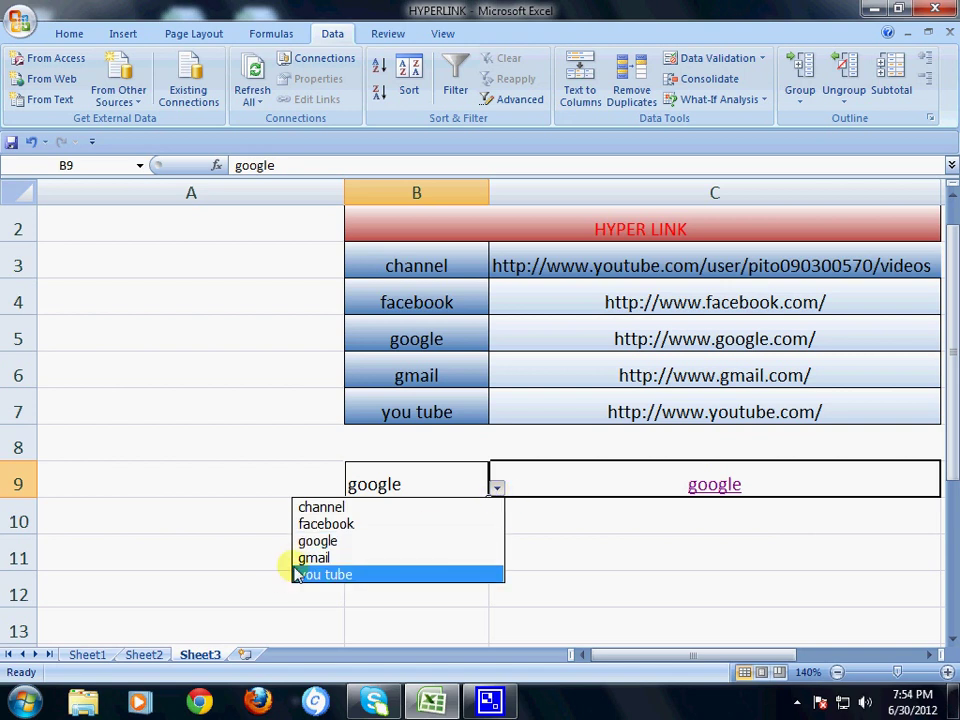
pyautogui.click(300, 557)
pyautogui.click(497, 490)
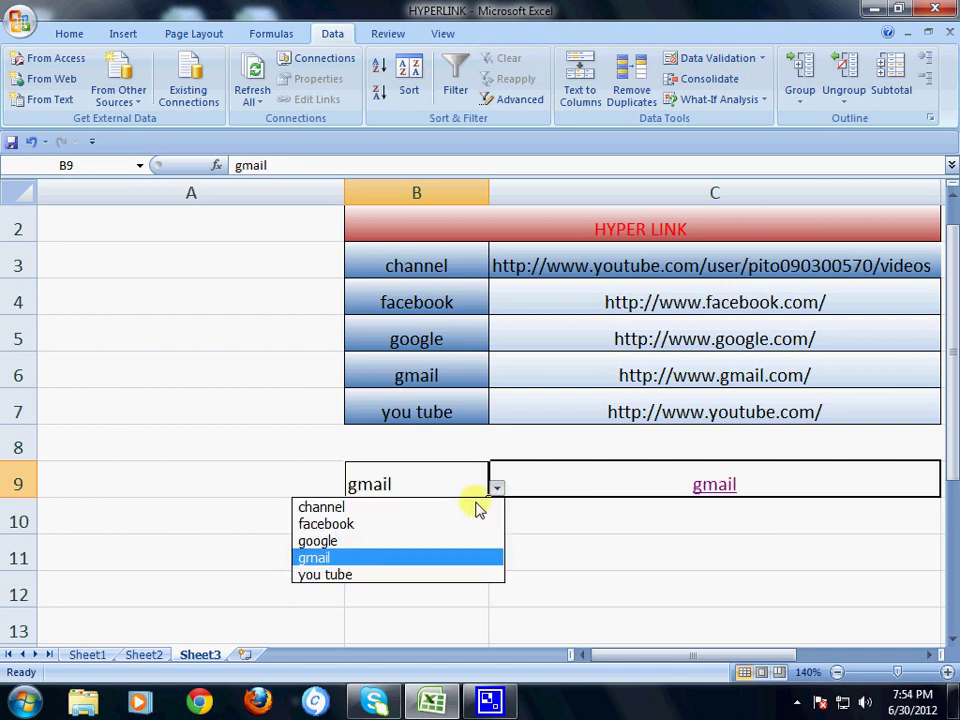
pyautogui.click(400, 507)
pyautogui.click(497, 490)
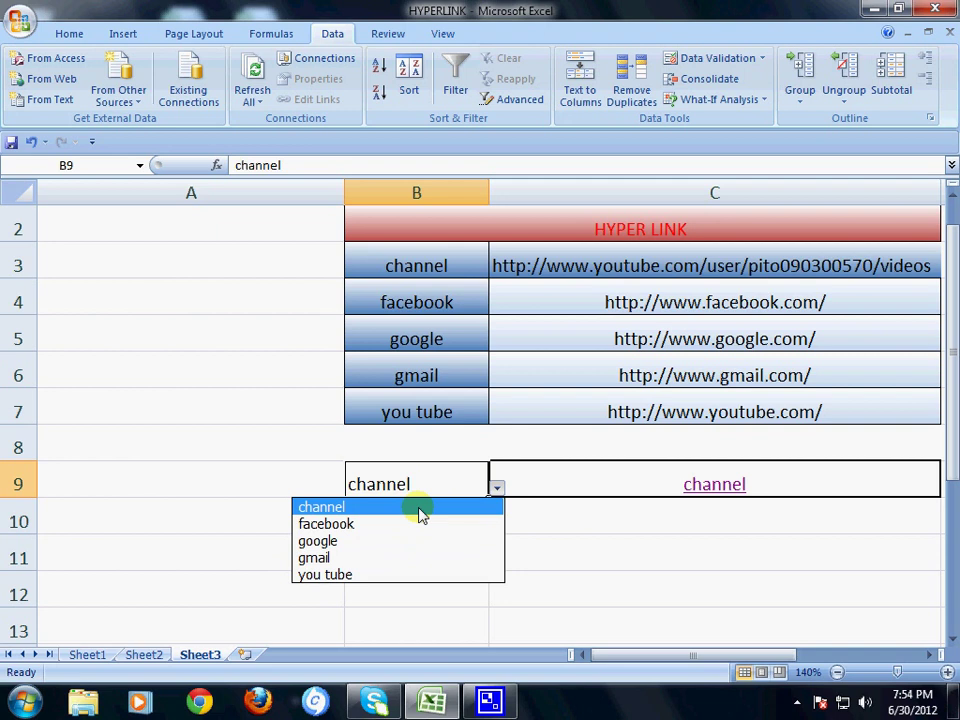
pyautogui.click(409, 521)
pyautogui.click(497, 488)
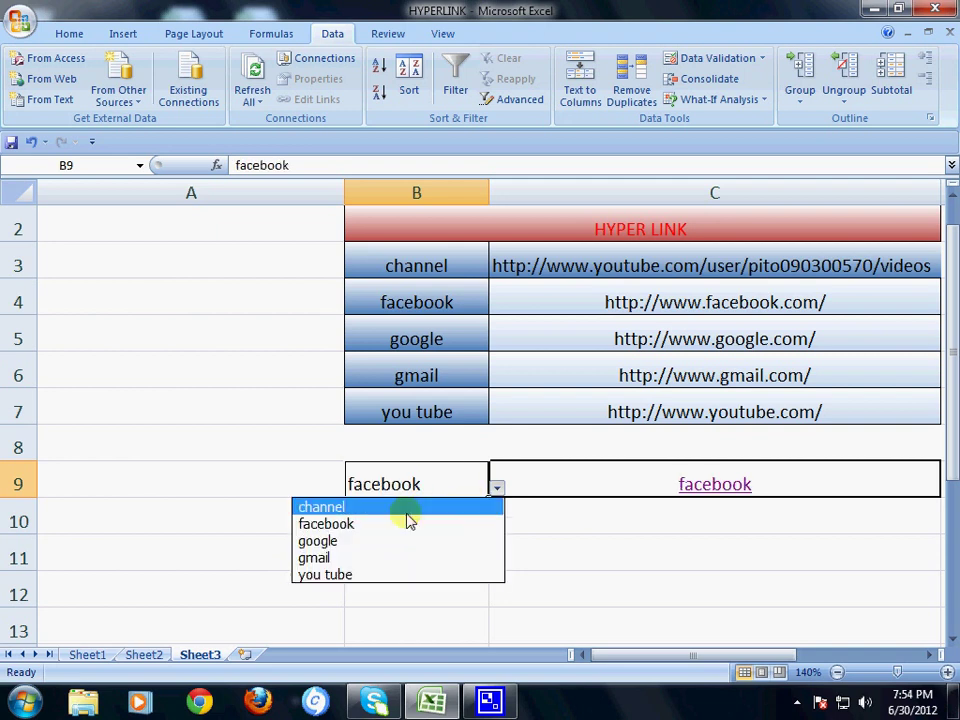
pyautogui.click(408, 514)
pyautogui.click(499, 548)
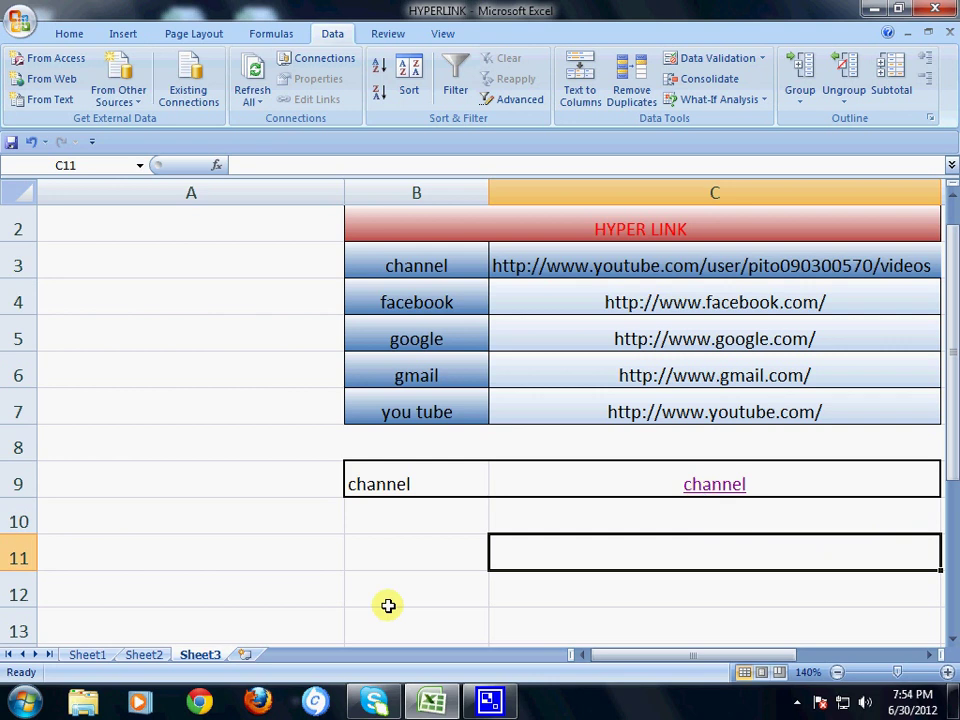
# Zoom the sheet out from 140% to 110% so the title and table fit
pyautogui.click(837, 672)
pyautogui.click(837, 672)
pyautogui.click(837, 672)
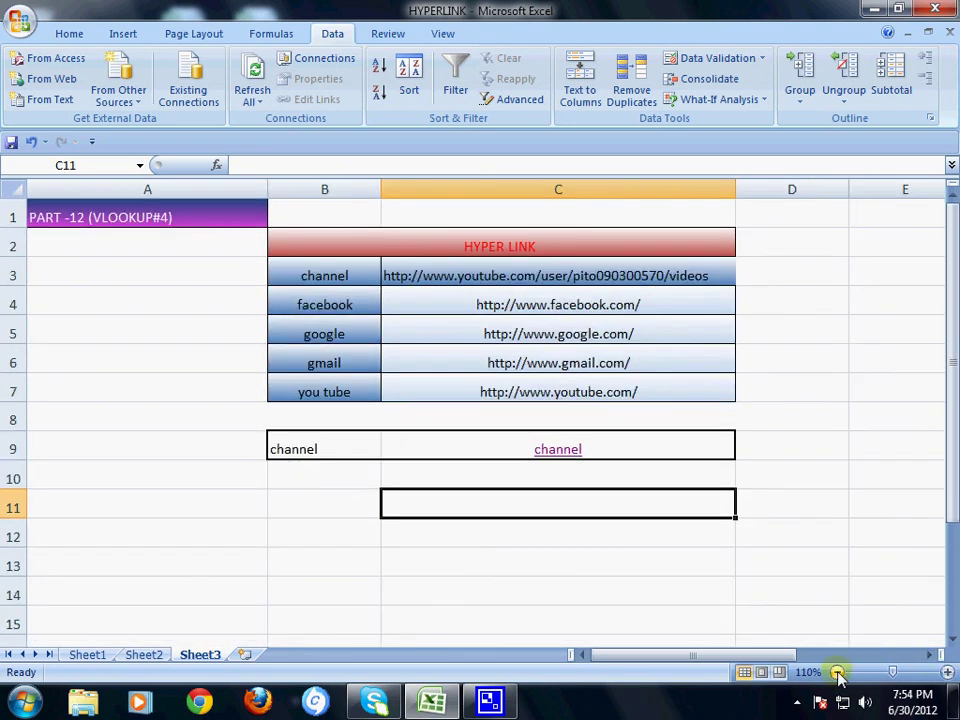